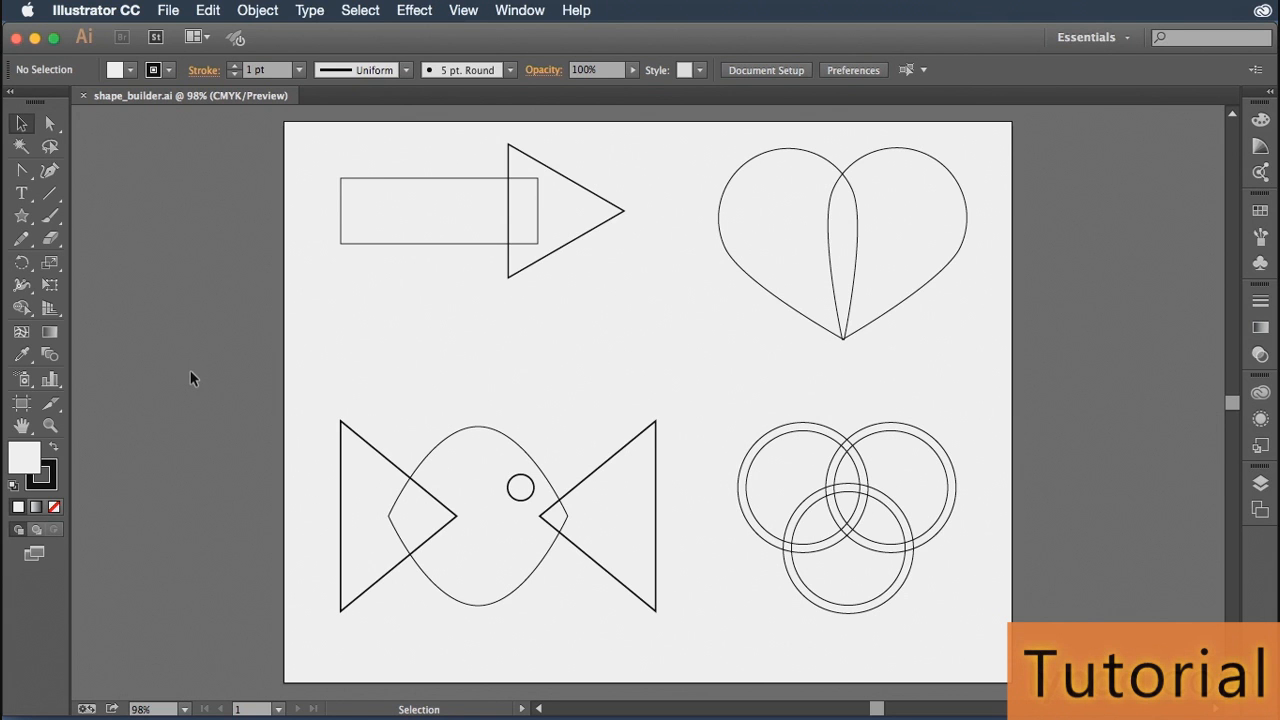
Merge the overlapping rectangle and triangle into a single arrow with the Shape Builder tool.
click(50, 425)
drag(306, 137, 668, 326)
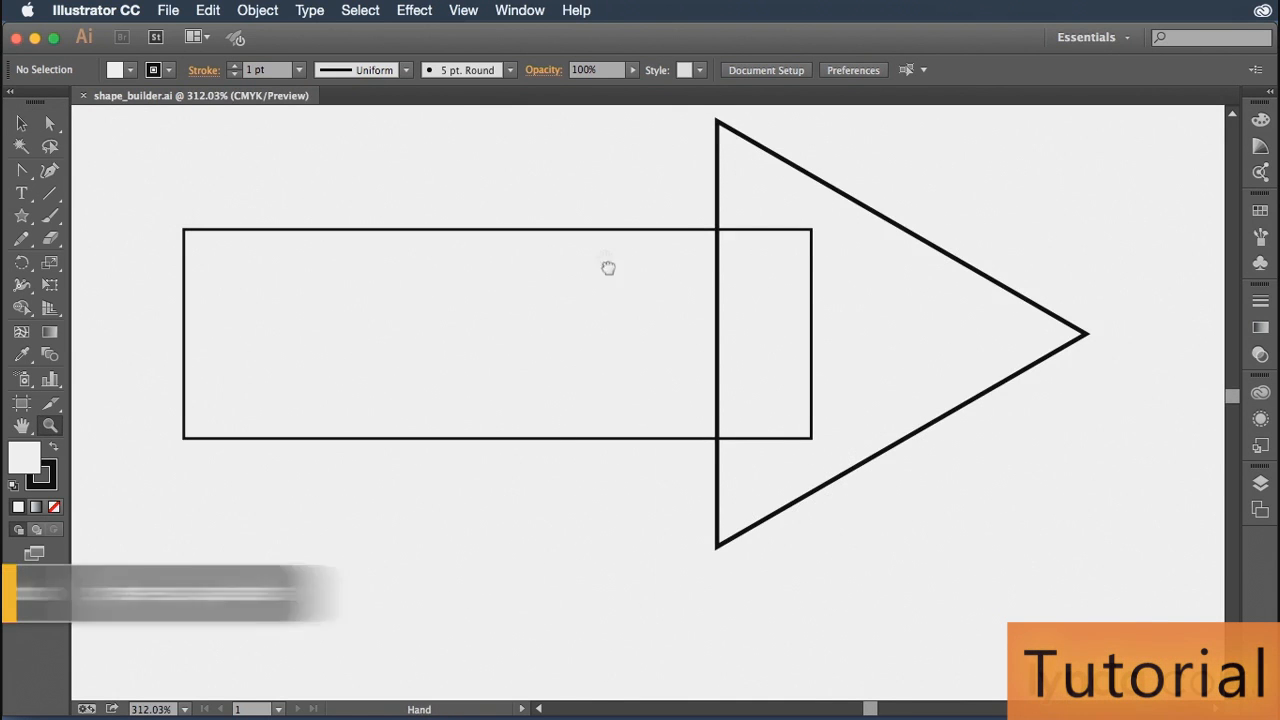
key(space)
drag(603, 257, 623, 314)
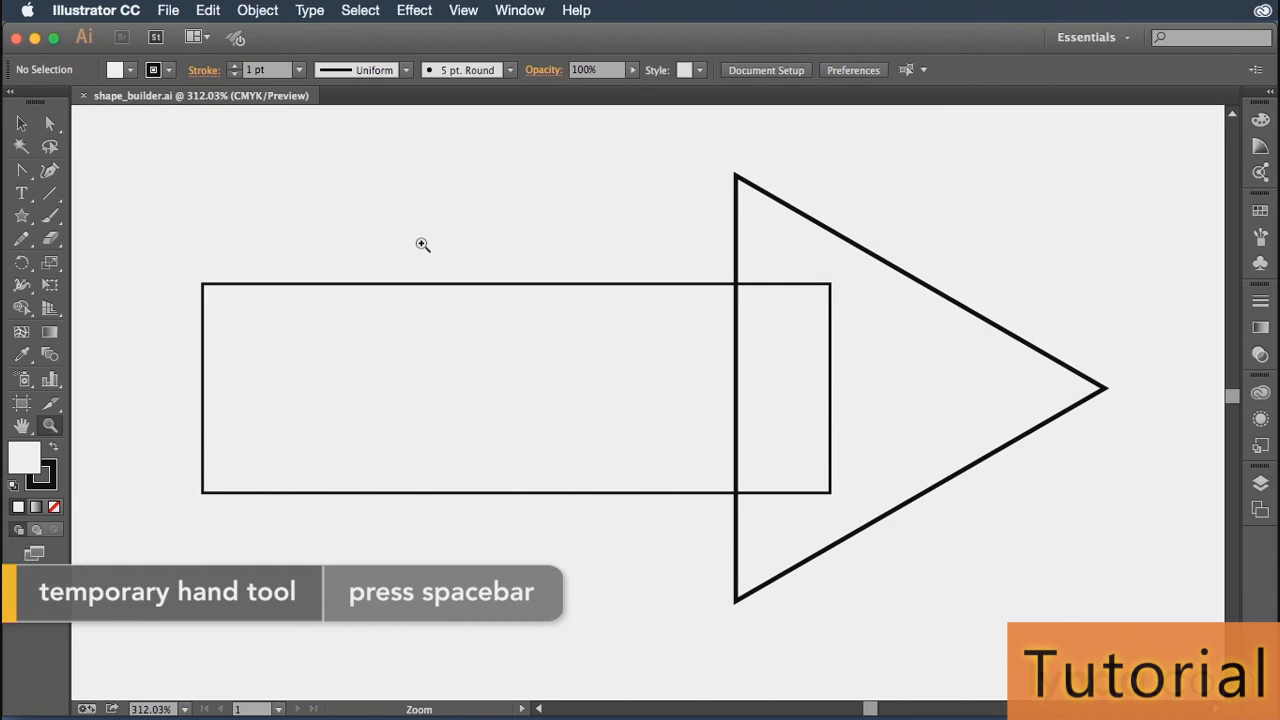
key(v)
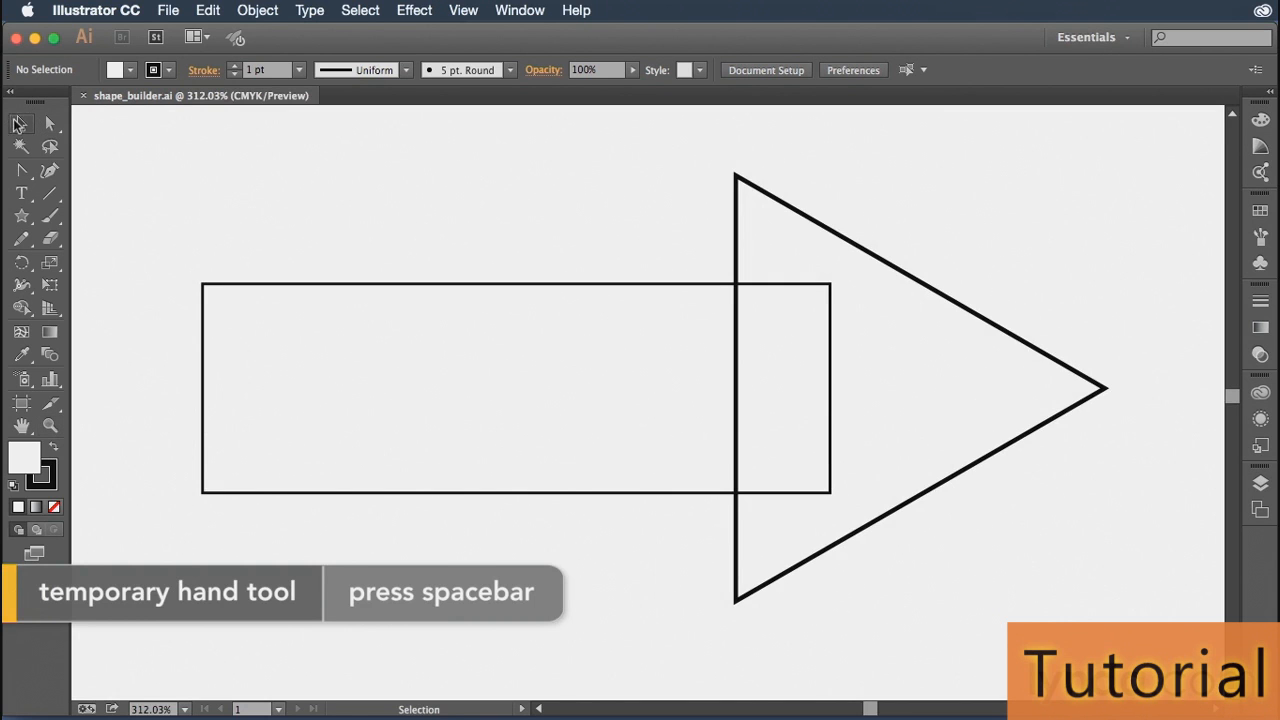
click(424, 285)
click(896, 265)
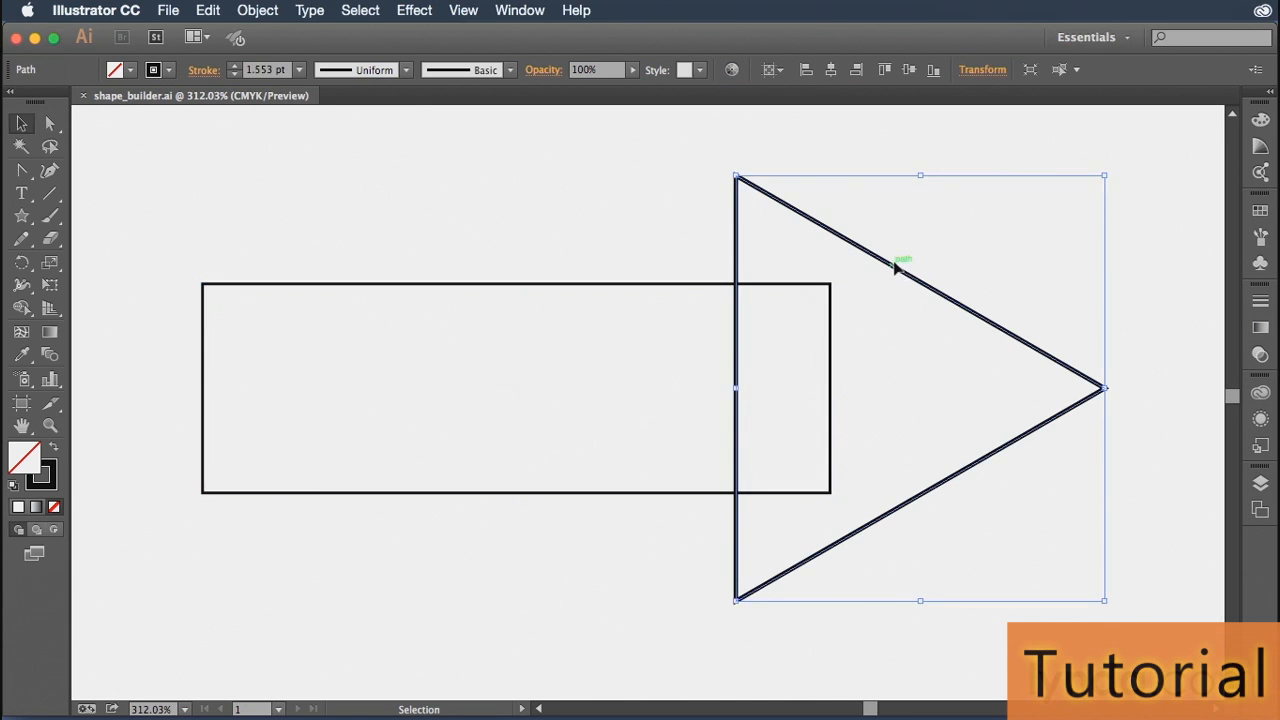
click(443, 222)
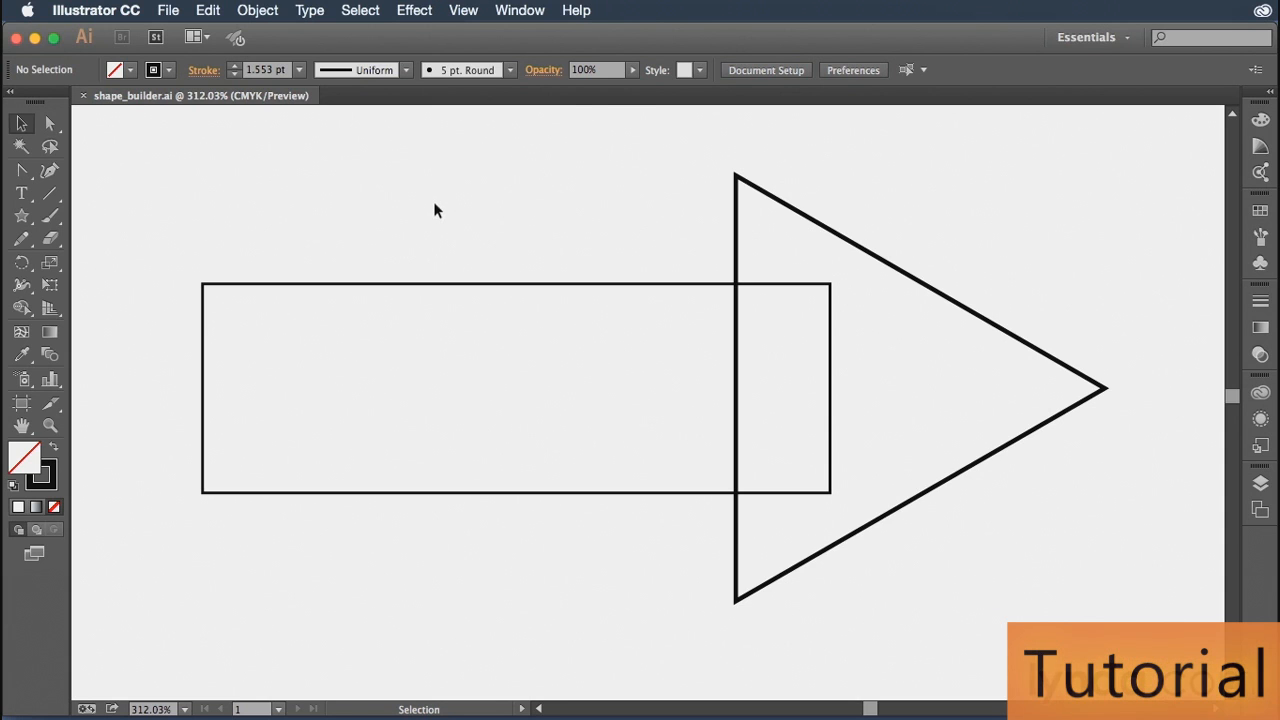
drag(561, 204, 928, 551)
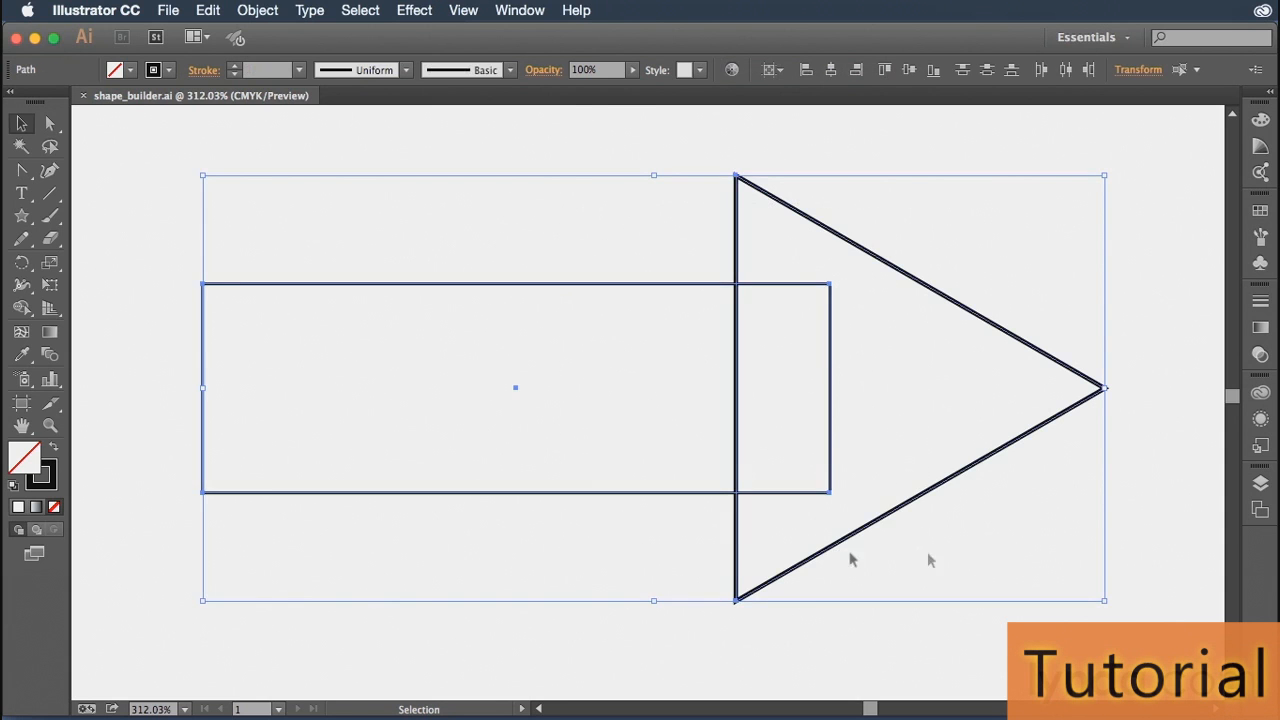
click(22, 312)
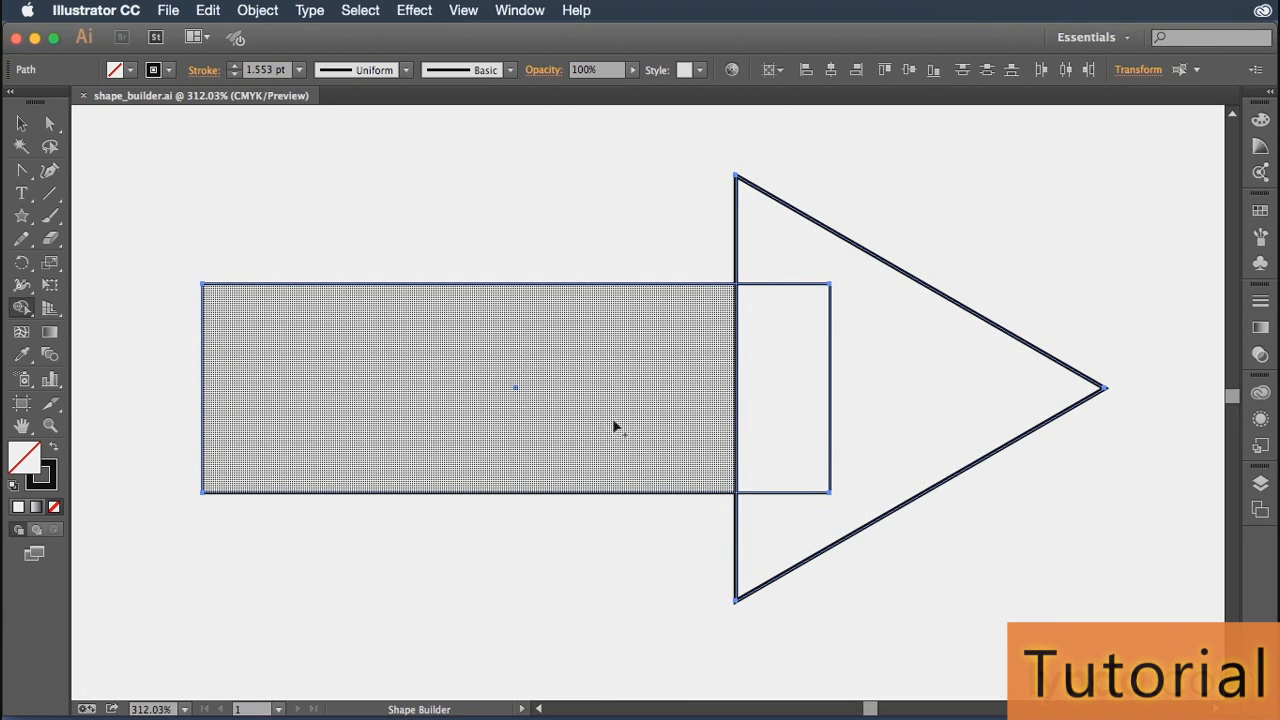
mouse_move(626, 401)
mouse_down()
mouse_move(814, 396)
mouse_move(917, 426)
mouse_up()
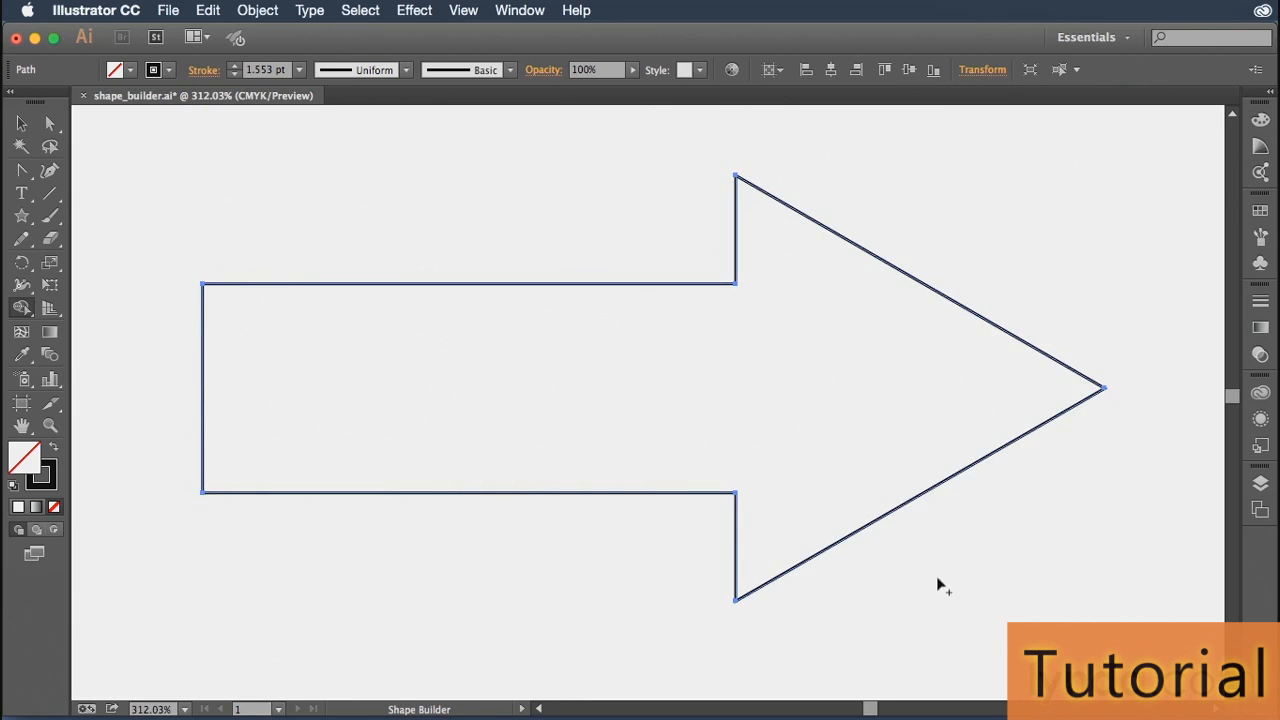
Merge the two overlapping teardrop shapes and their overlap into one heart with the Shape Builder tool.
key(space)
drag(1074, 474, 492, 381)
key(super+minus)
key(super+minus)
key(space)
drag(829, 466, 766, 417)
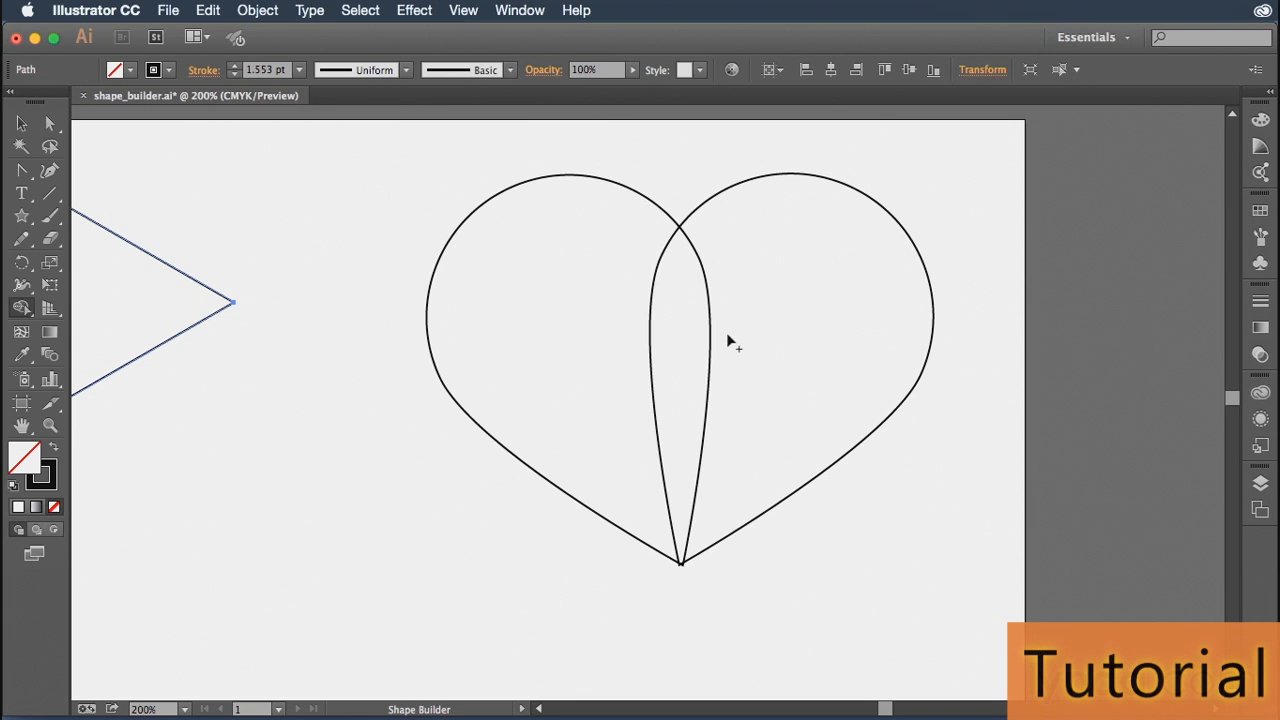
key(super)
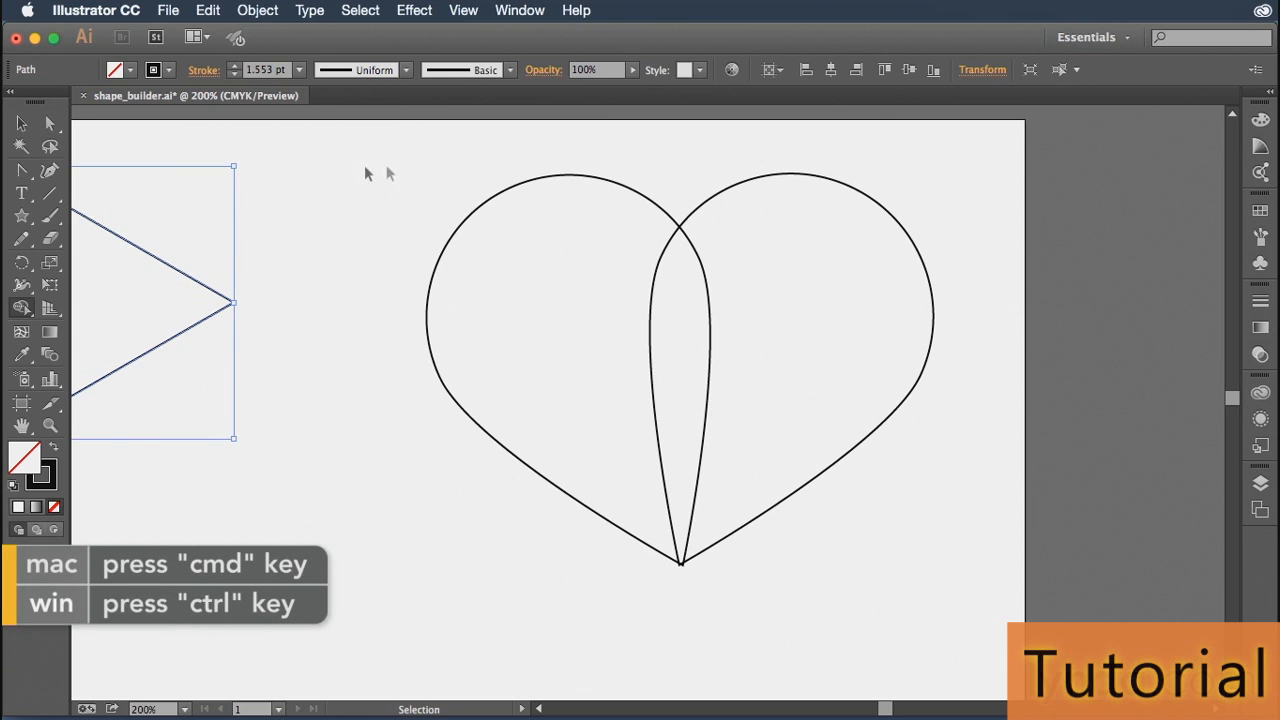
drag(416, 172, 946, 579)
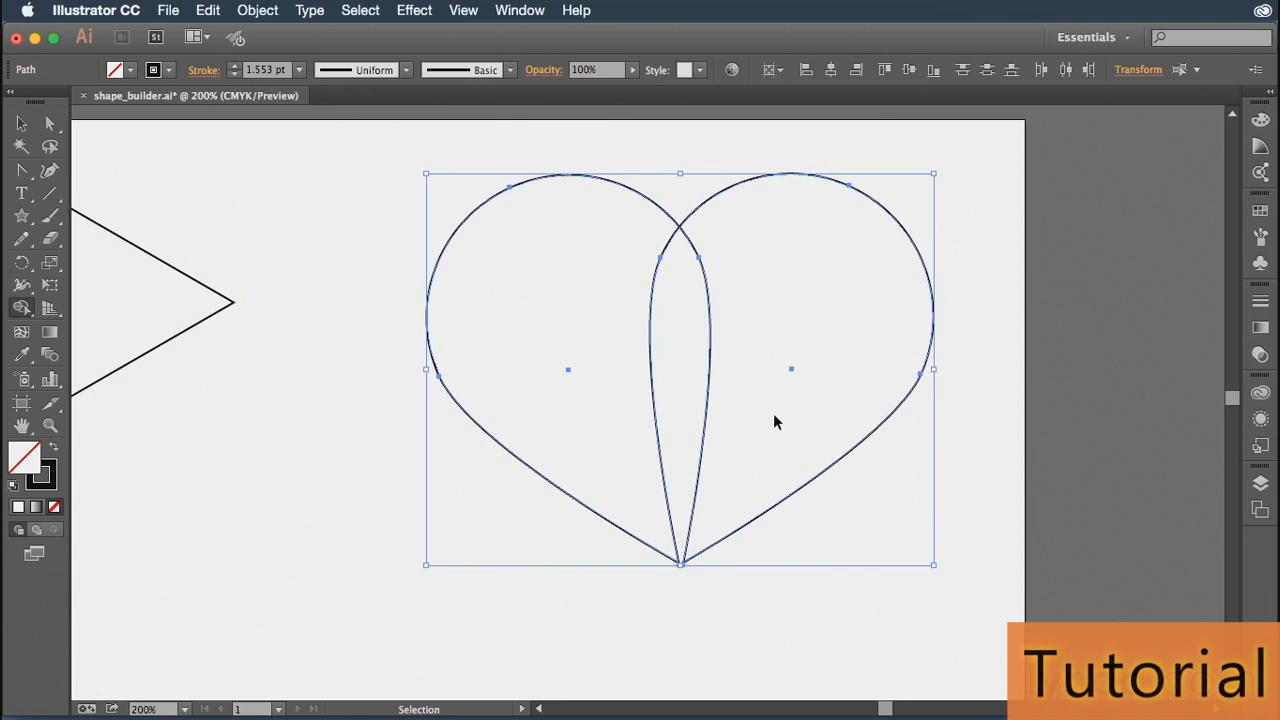
key(shift+m)
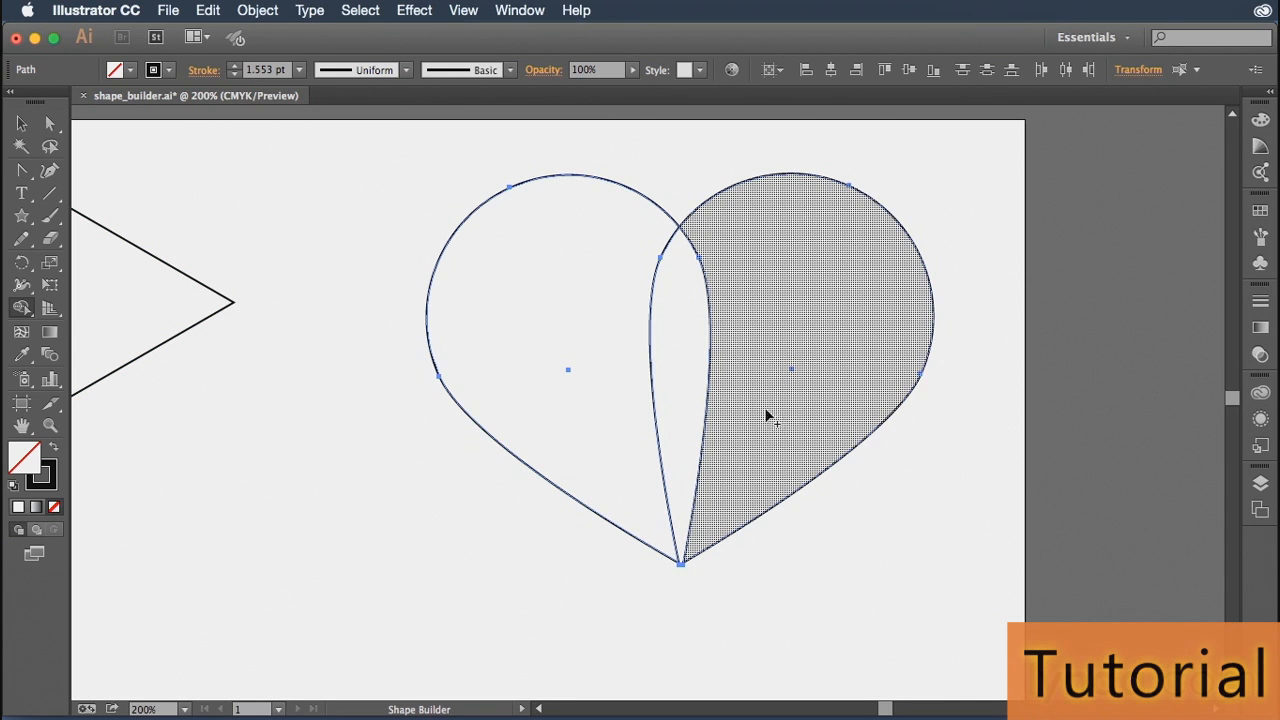
drag(780, 323, 536, 319)
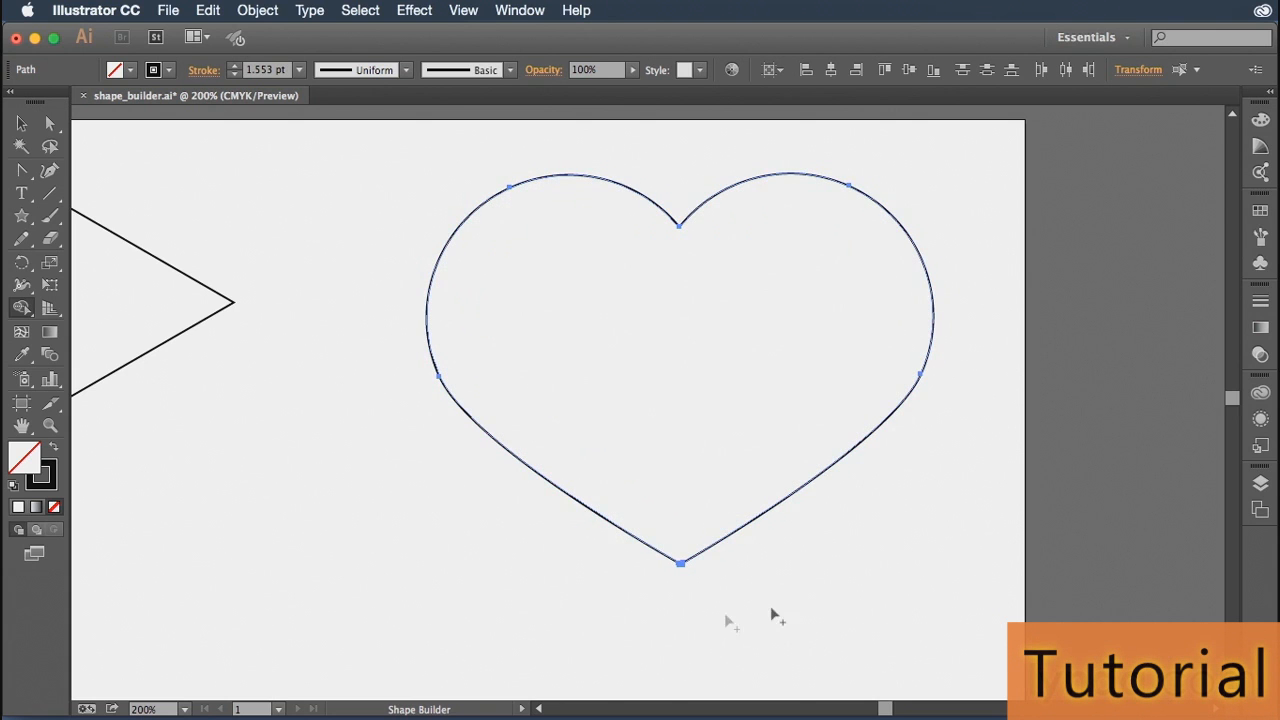
Select all the fish shapes and merge the left triangle with the body using Shape Builder, leaving the eye and right triangle separate.
key(space)
drag(788, 630, 803, 285)
drag(808, 590, 1008, 380)
drag(400, 478, 888, 475)
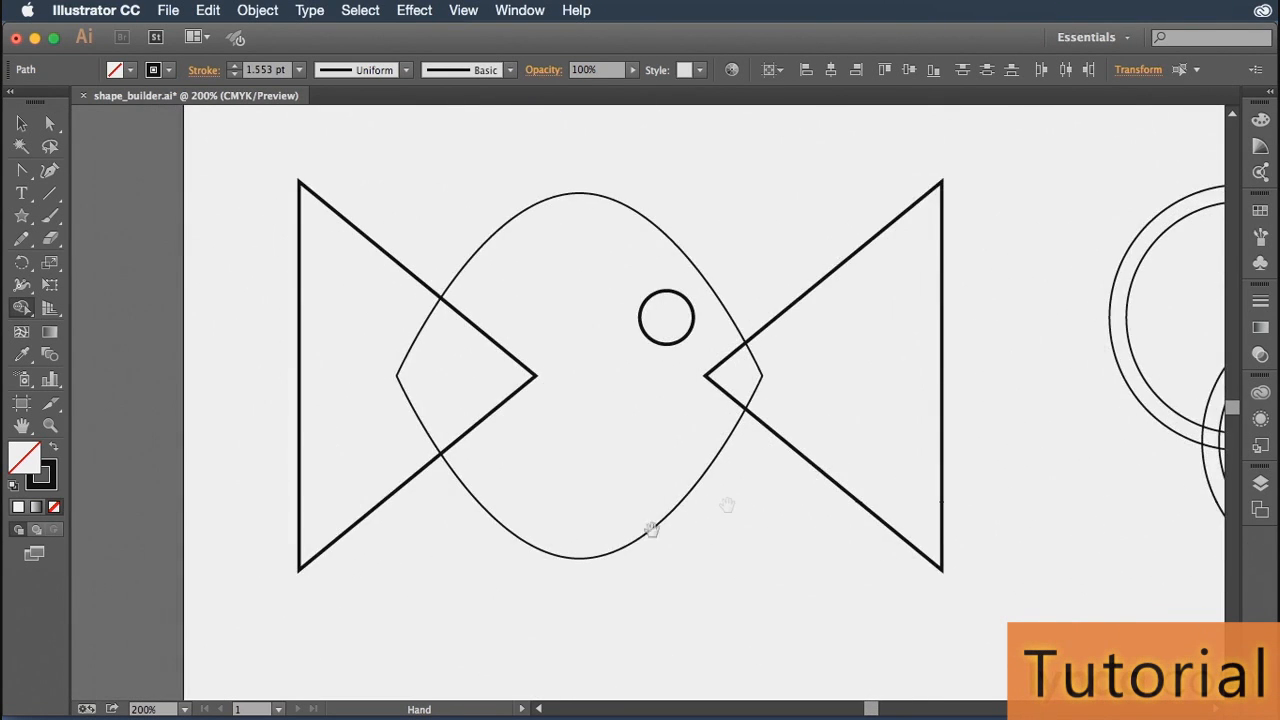
drag(656, 536, 690, 532)
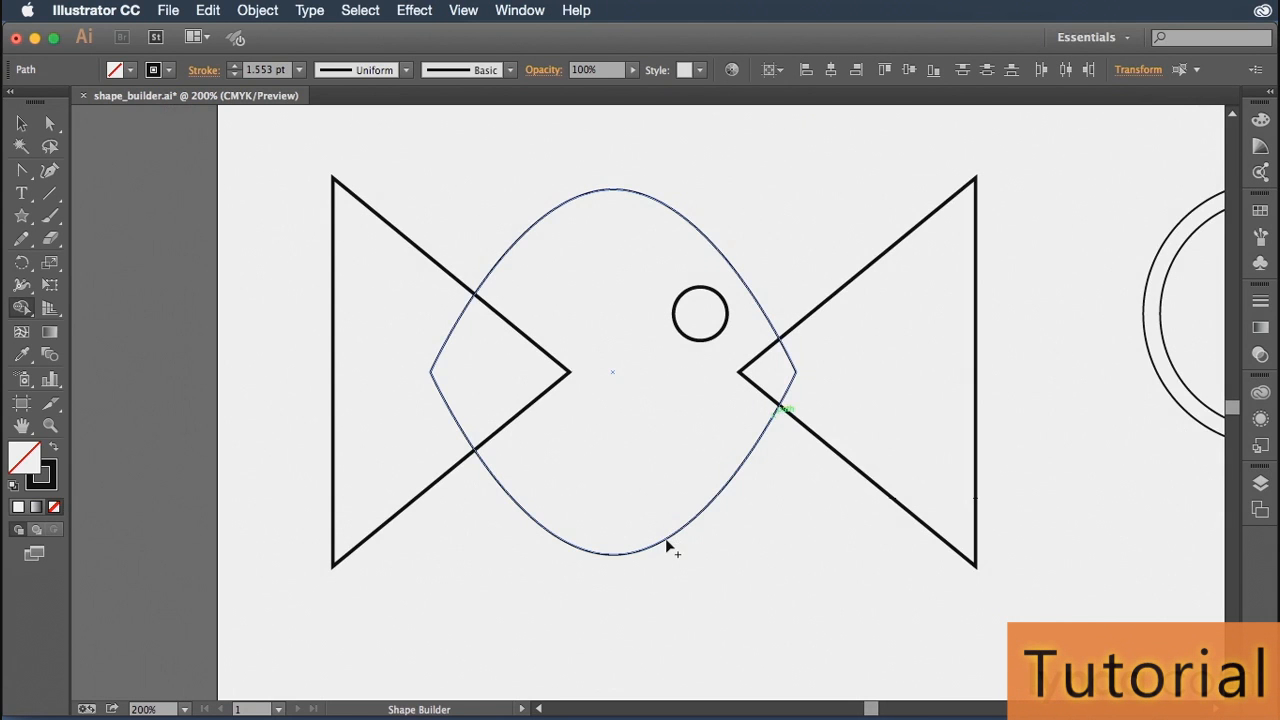
key(v)
click(281, 161)
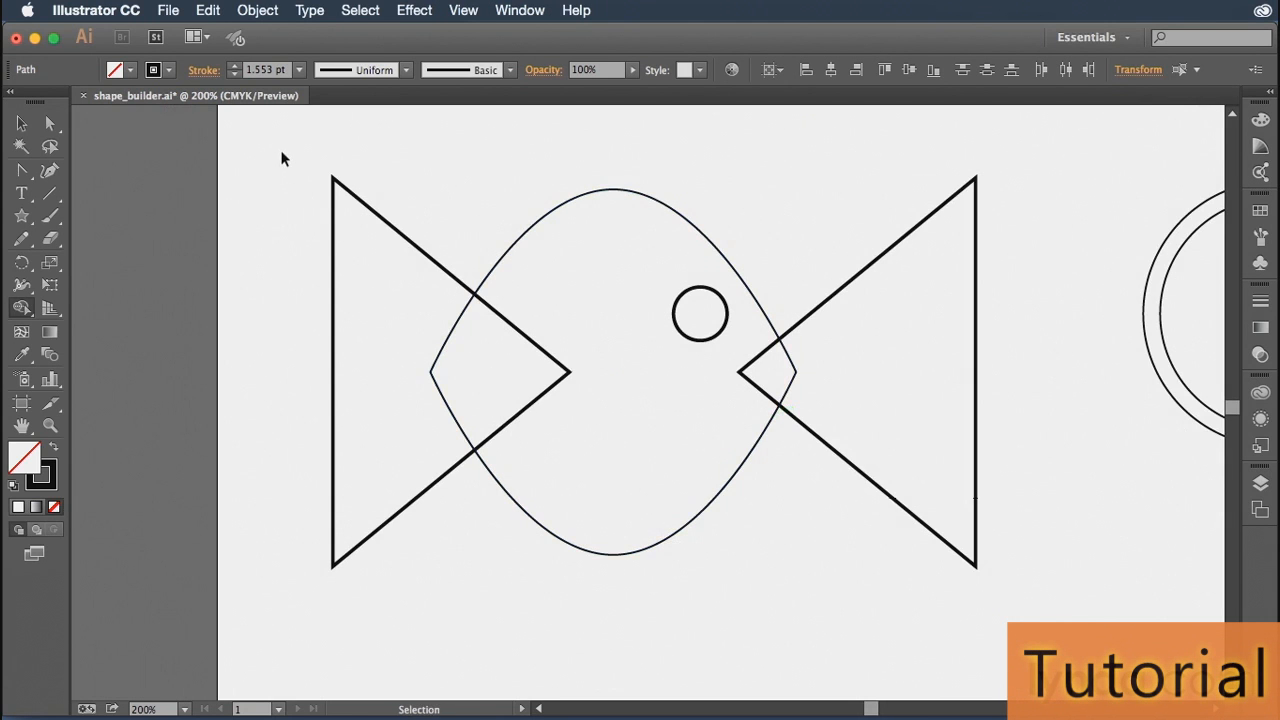
mouse_move(281, 152)
mouse_down()
mouse_move(306, 266)
mouse_move(551, 525)
mouse_move(1040, 606)
mouse_up()
key(shift+m)
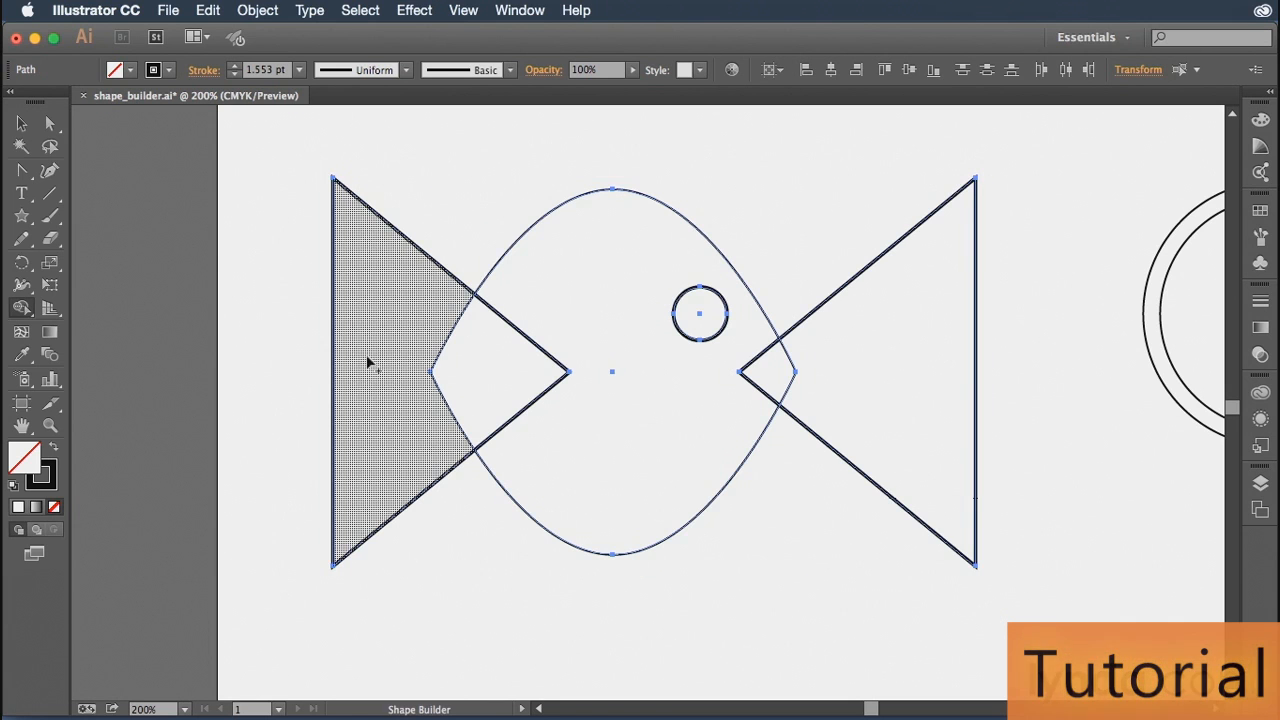
mouse_move(366, 354)
mouse_down()
mouse_move(566, 375)
mouse_move(631, 421)
mouse_up()
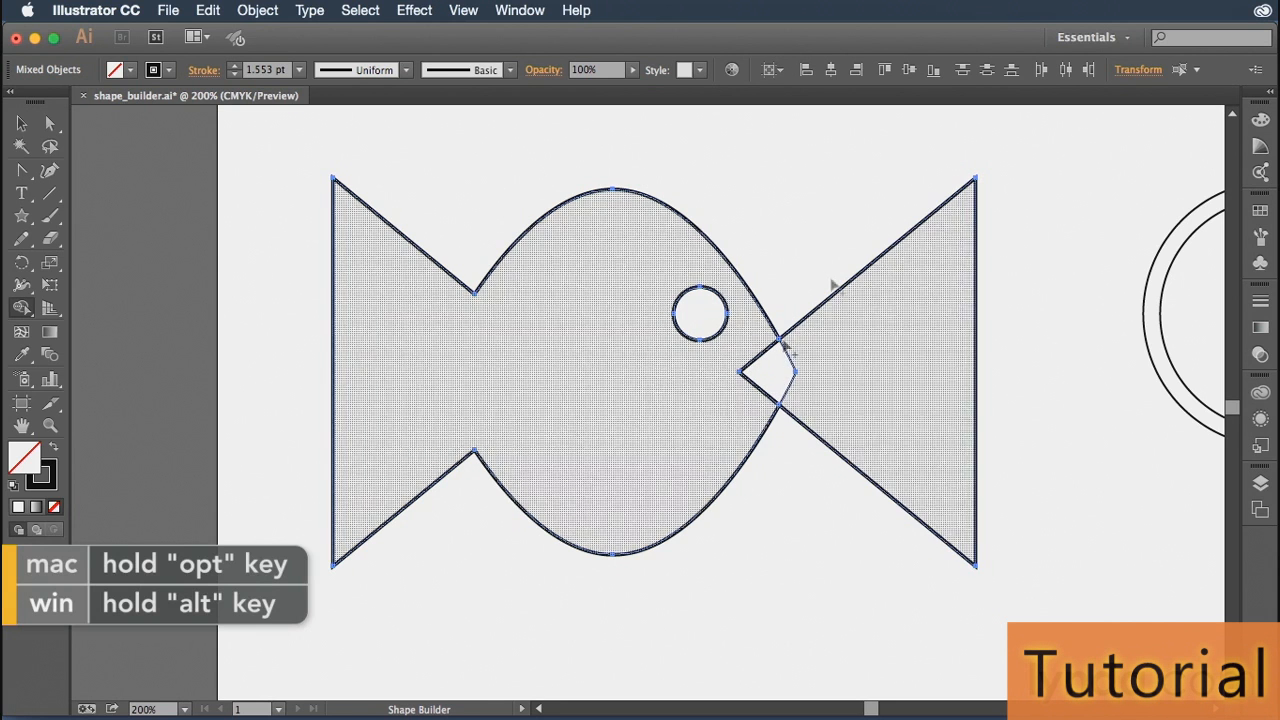
Subtract the right triangle and its overlap from the fish body with Shape Builder to cut out the mouth.
click(787, 192)
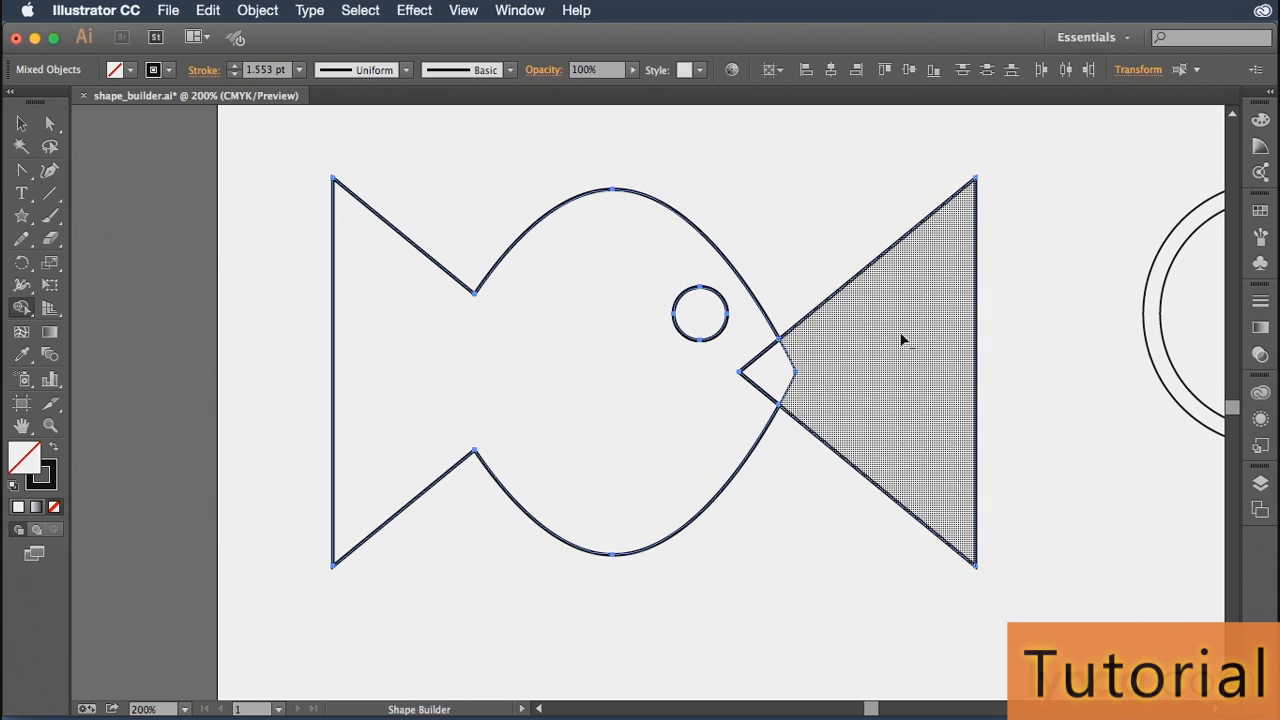
drag(886, 344, 778, 367)
key(v)
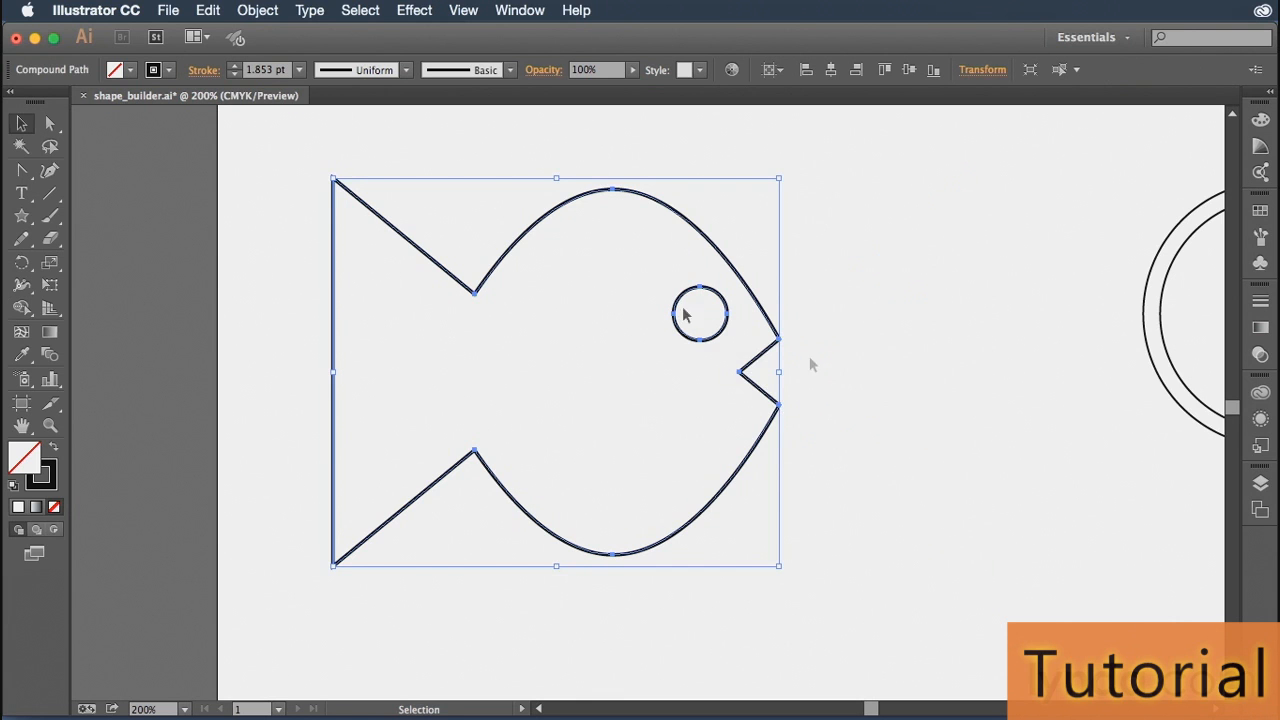
Fill the fish with the light green swatch and deselect it.
click(1261, 212)
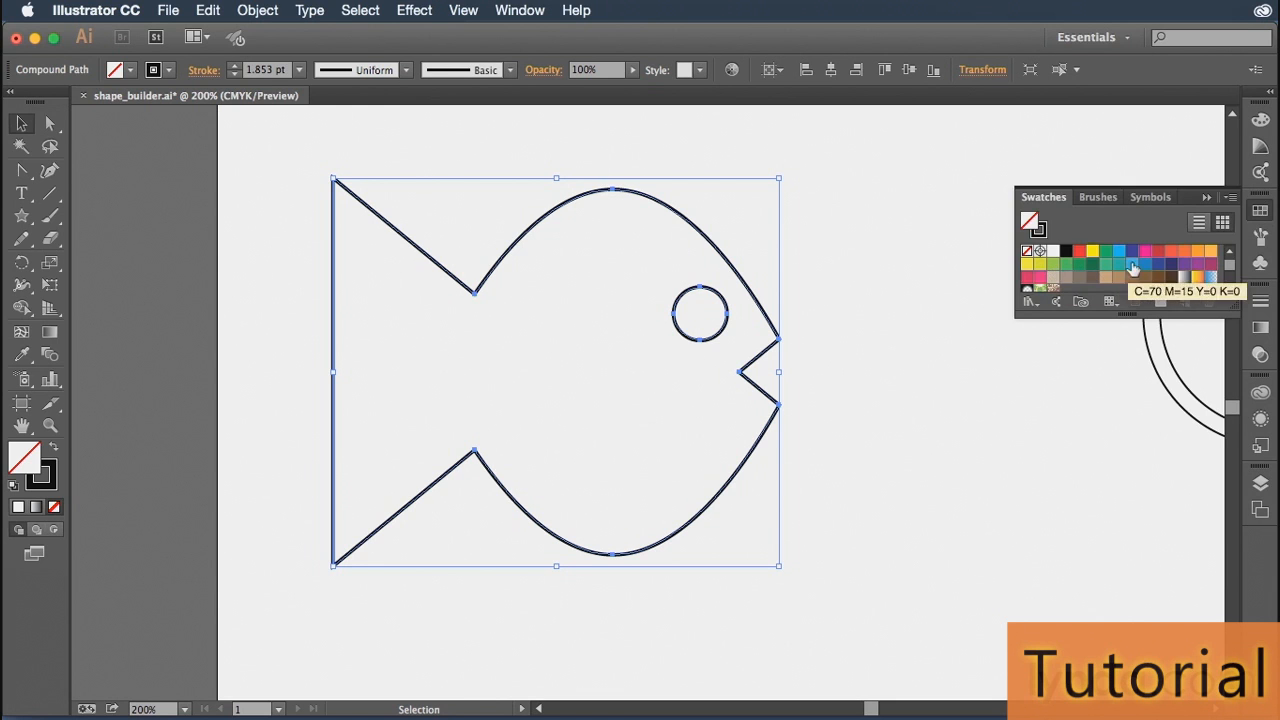
click(1053, 264)
click(881, 465)
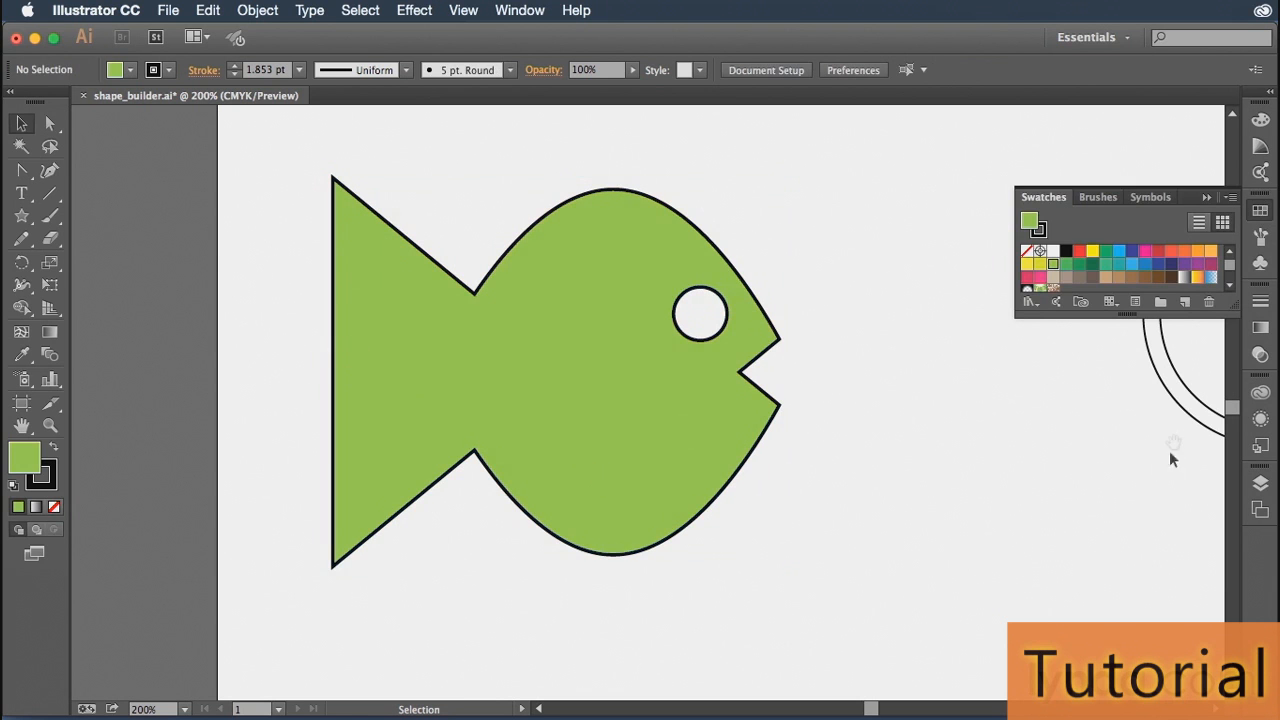
With Shape Builder, pass the upper-left ring over the bottom ring at their left crossing and the upper-right ring over the upper-left at their lower crossing.
key(space)
drag(1180, 395, 600, 420)
drag(870, 418, 825, 414)
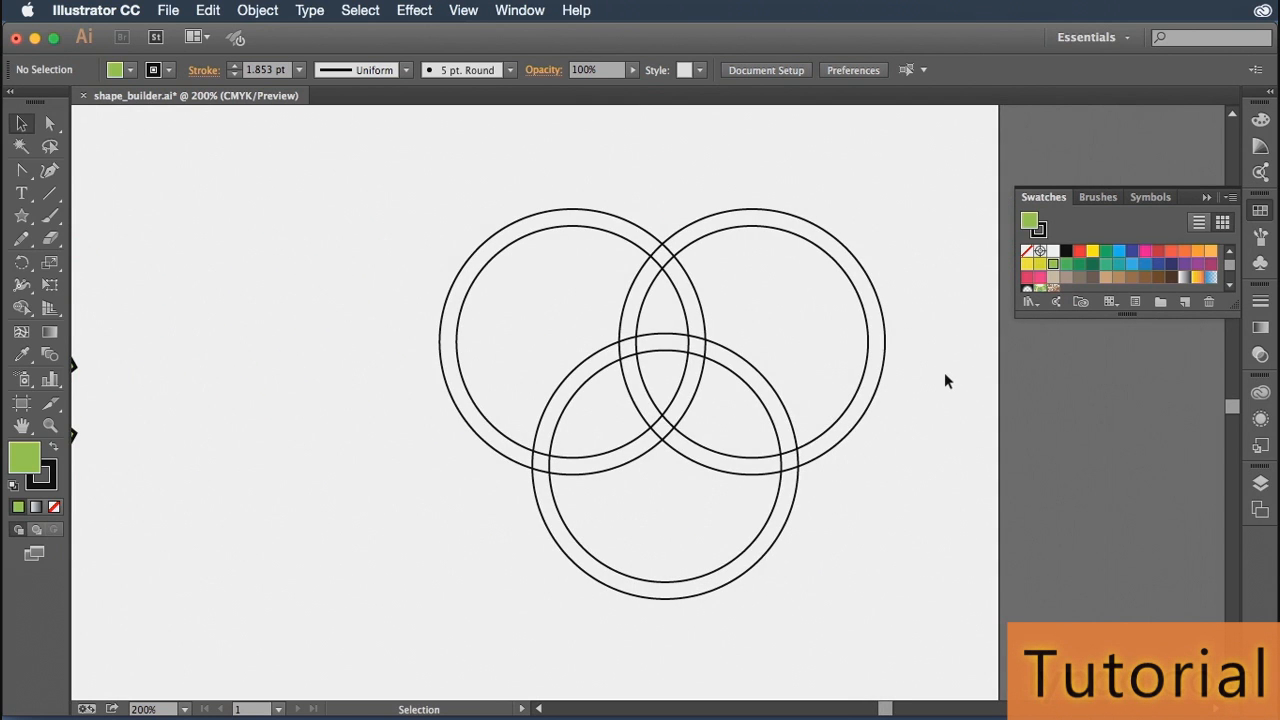
drag(386, 198, 908, 614)
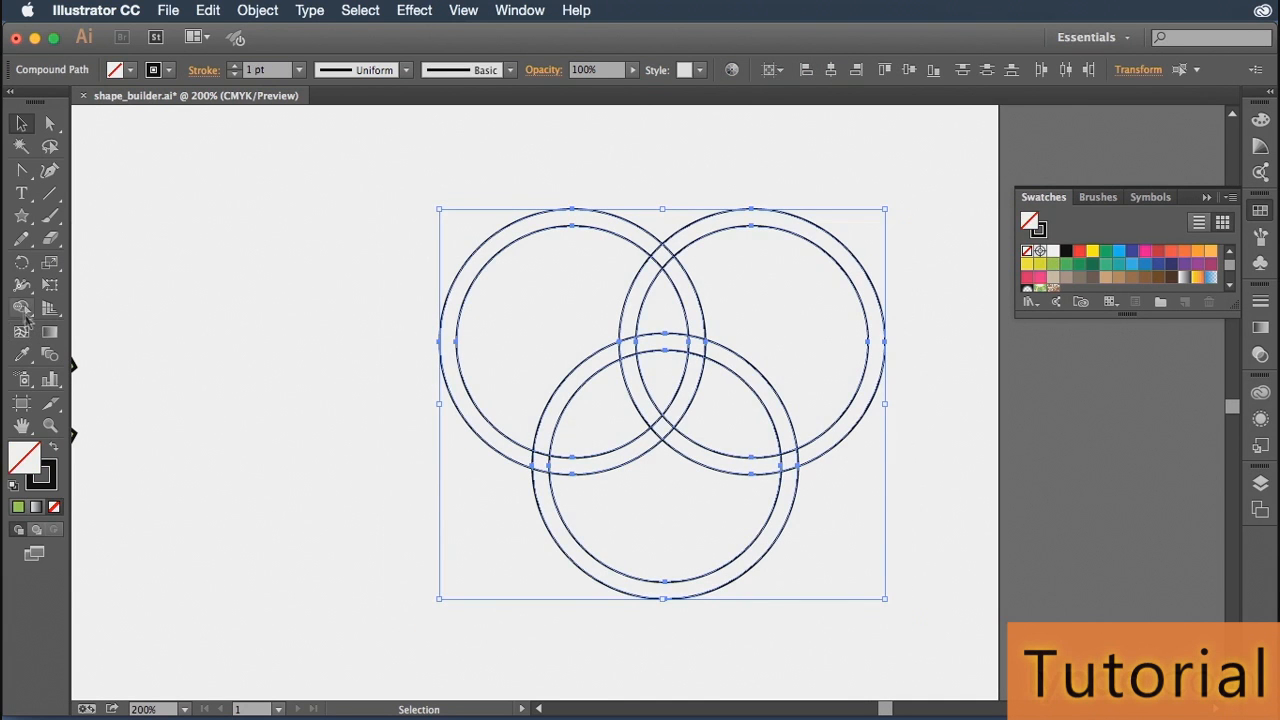
key(shift+m)
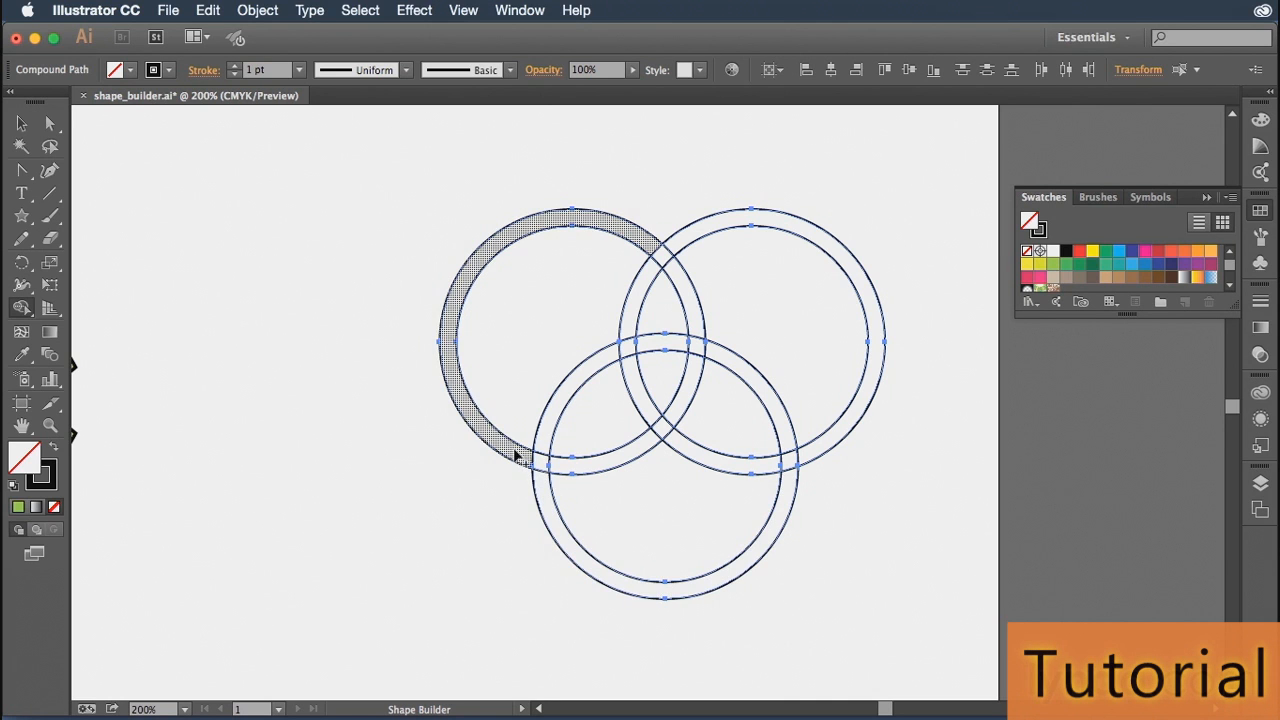
drag(513, 453, 568, 466)
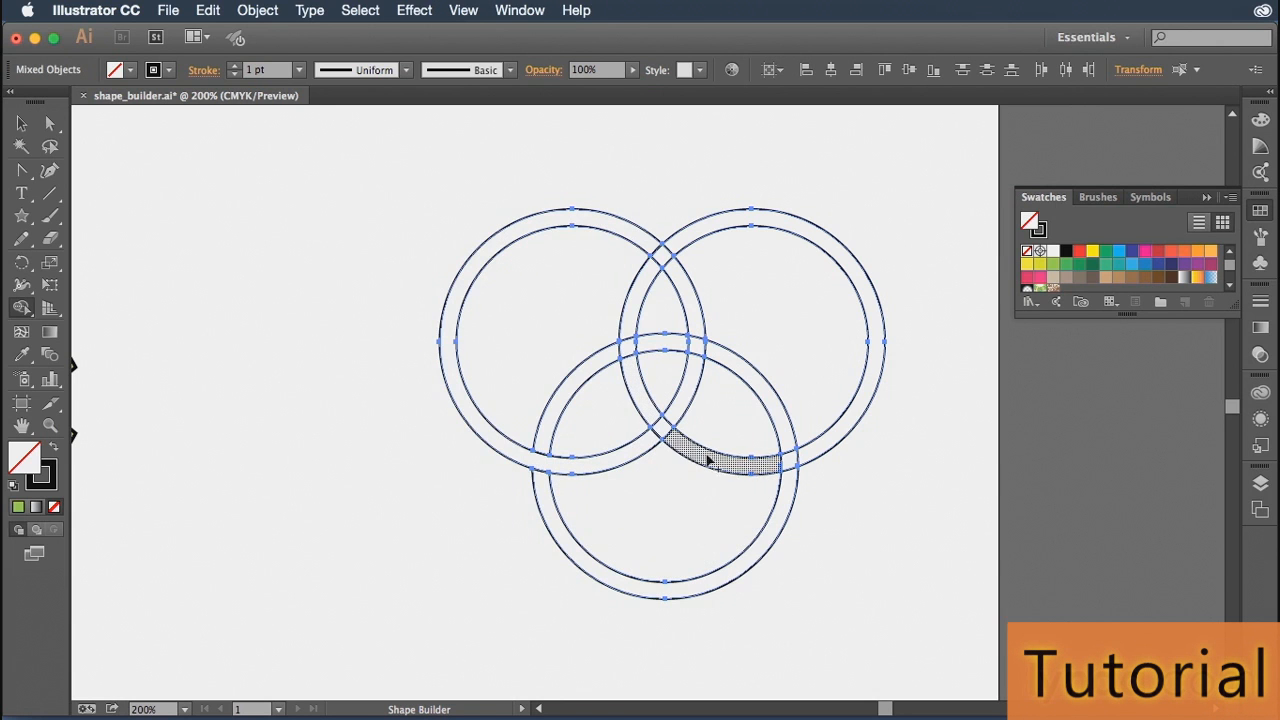
drag(646, 406, 690, 452)
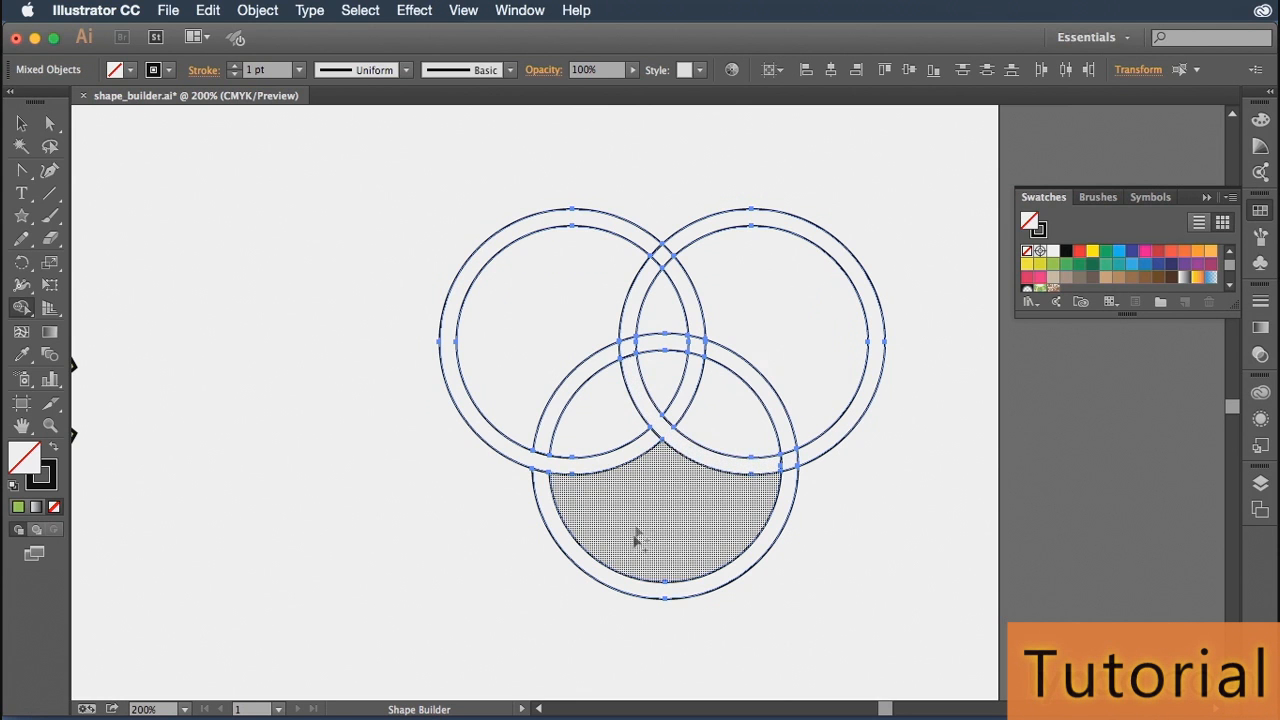
Merge the remaining crossings: upper-left ring over bottom ring, upper-right over upper-left at the top, and bottom ring over upper-right on both sides.
drag(697, 365, 698, 319)
drag(674, 241, 649, 283)
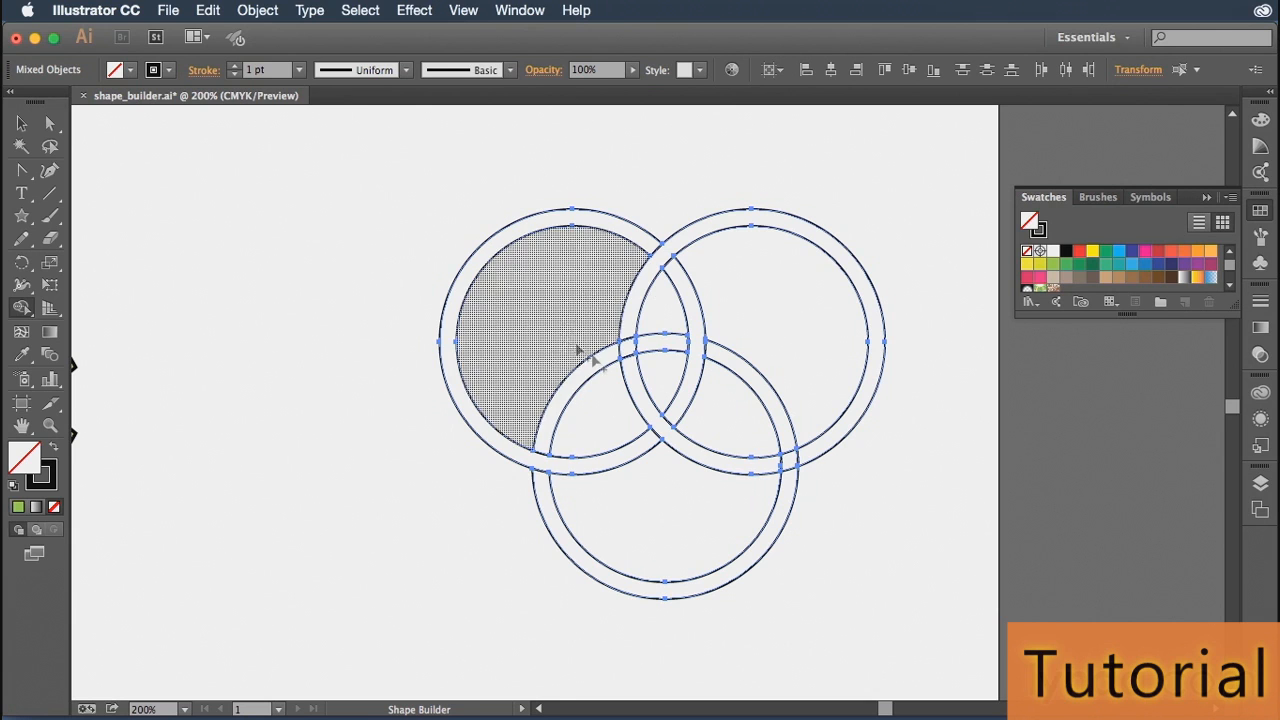
drag(603, 366, 660, 348)
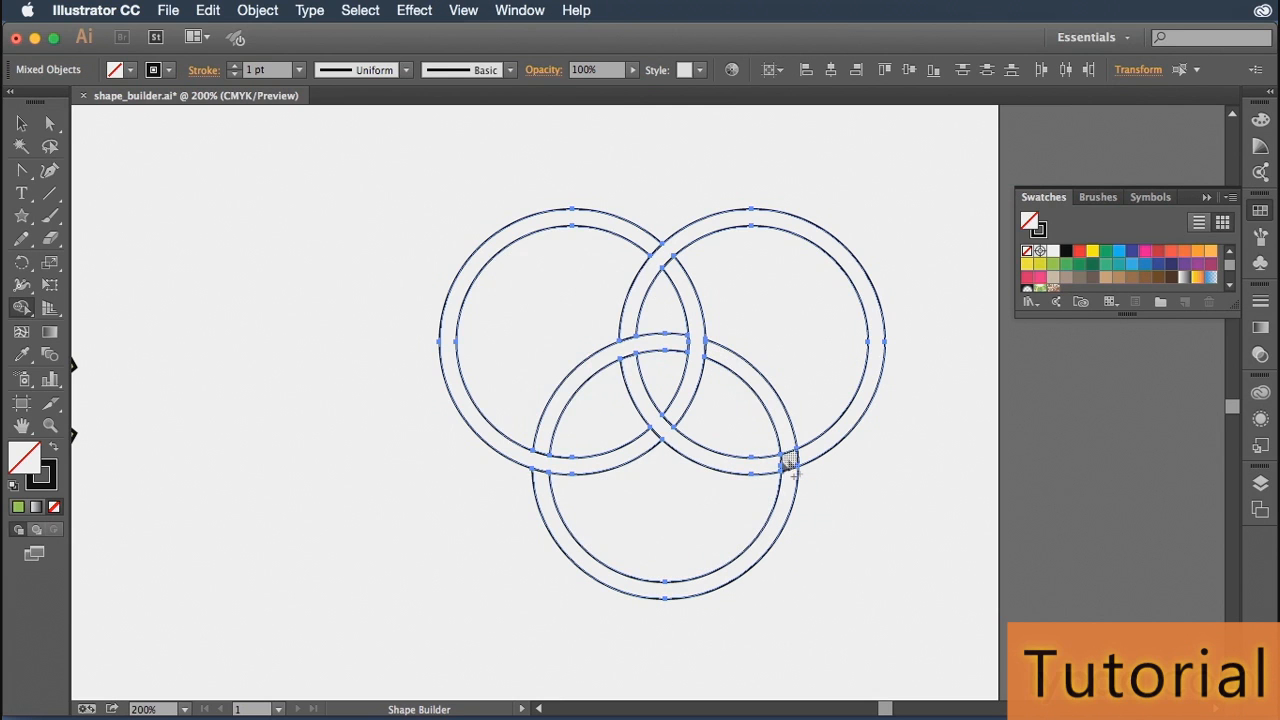
drag(771, 463, 799, 463)
drag(790, 445, 791, 502)
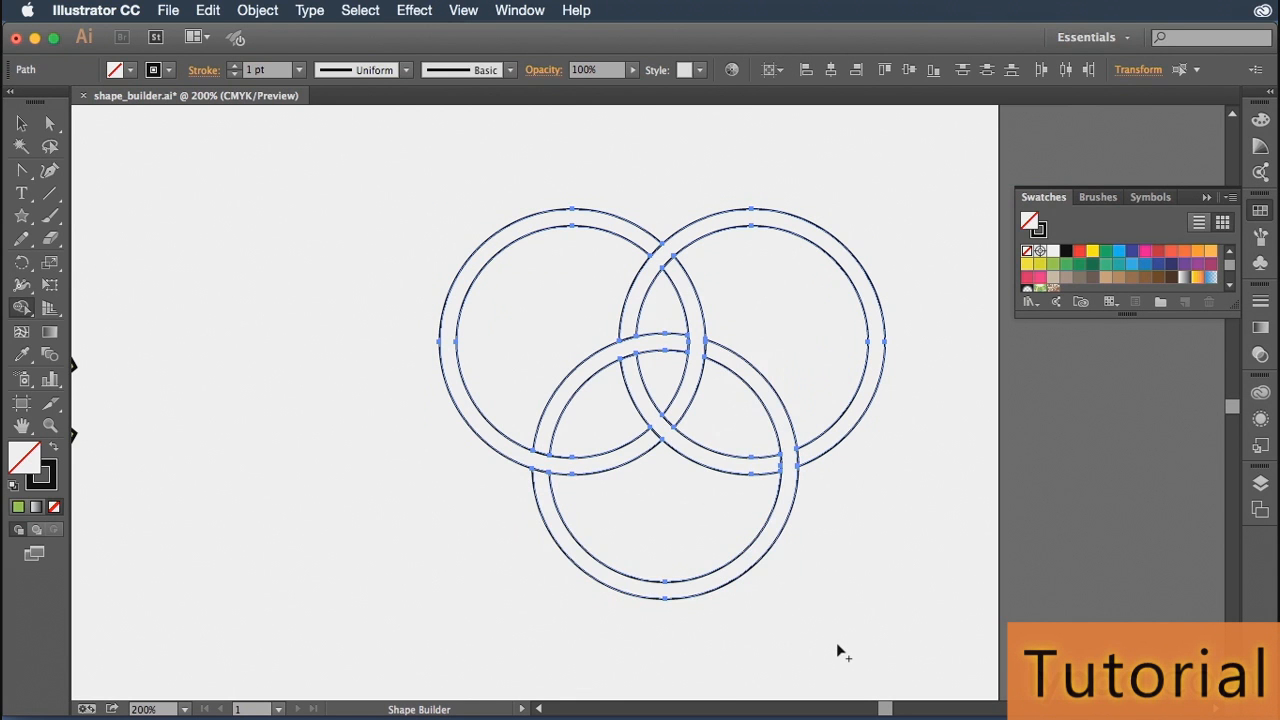
key(v)
click(914, 533)
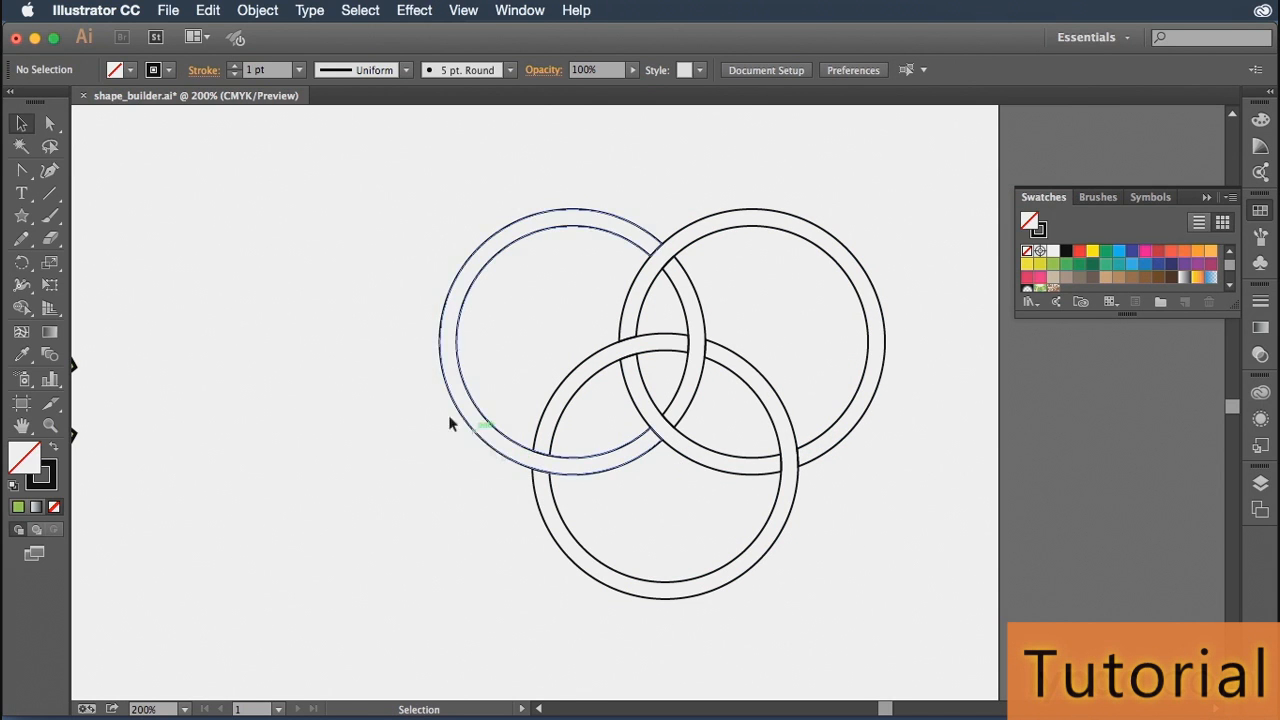
Fill both segments of the upper-left ring with the light orange swatch and deselect.
click(797, 441)
click(586, 375)
click(600, 232)
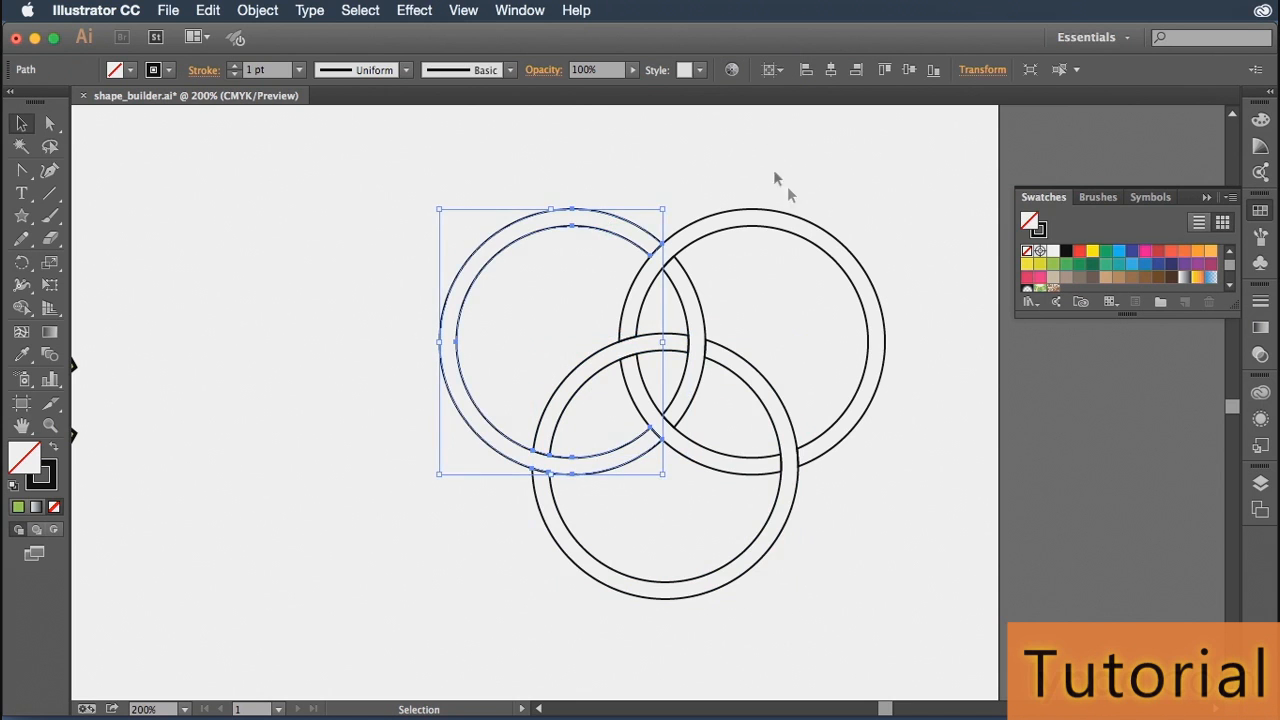
click(790, 214)
click(606, 212)
click(1211, 251)
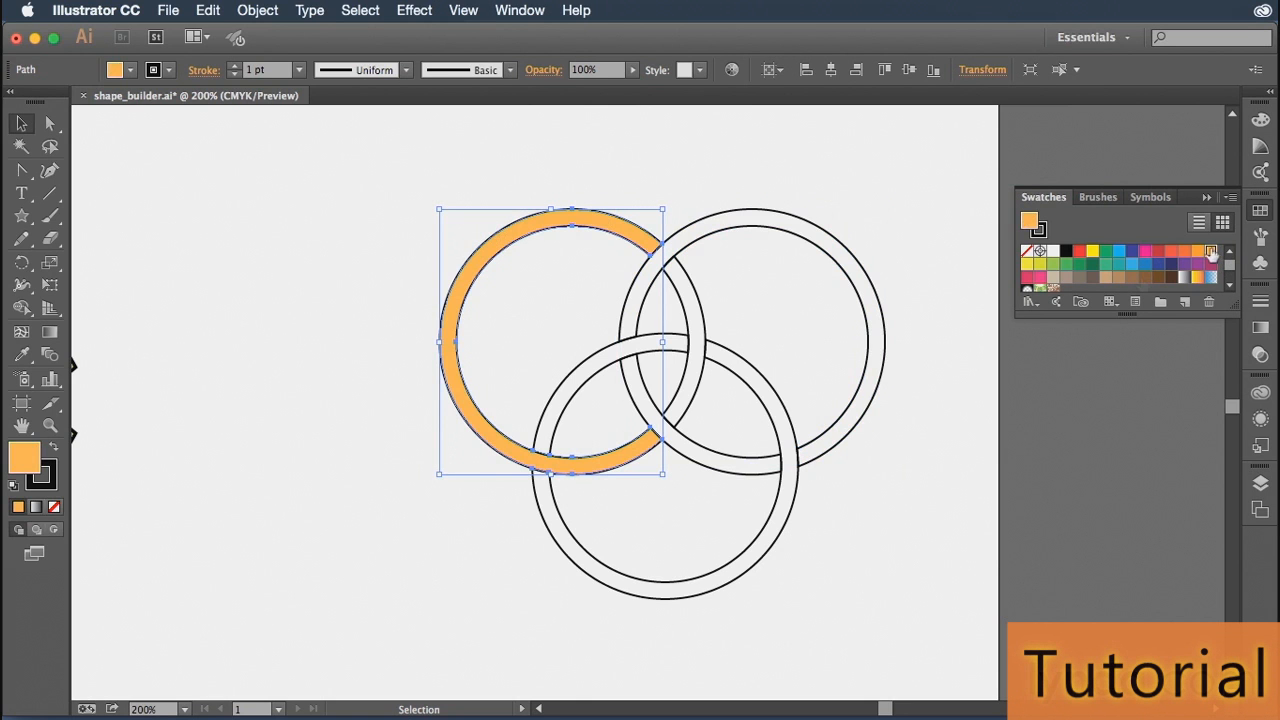
click(700, 311)
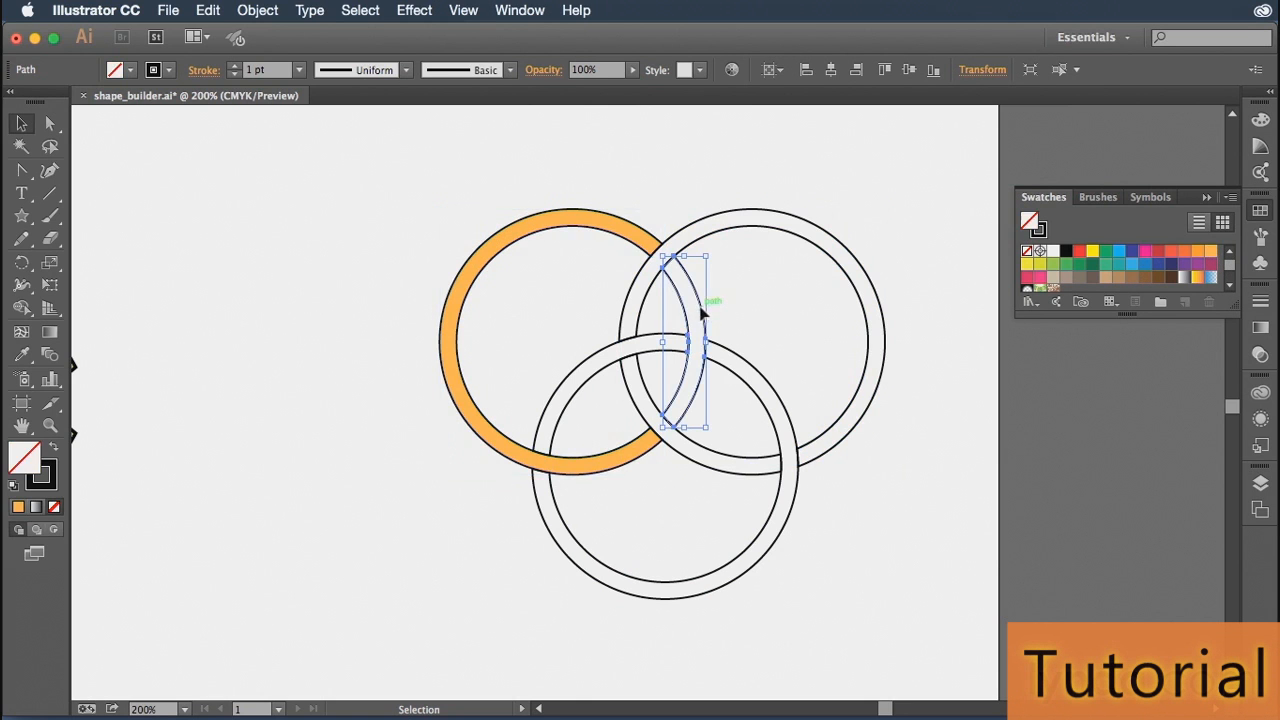
click(1211, 251)
click(920, 468)
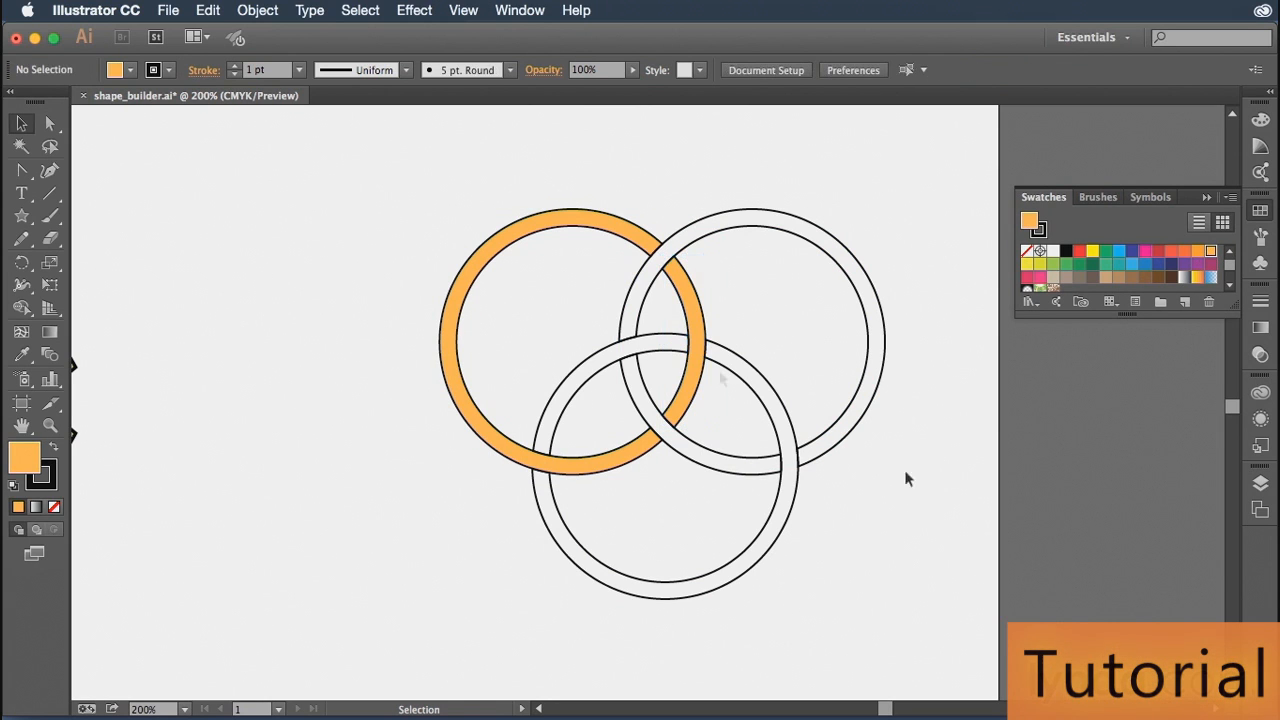
Fill both segments of the upper-right ring with the bright blue swatch.
click(647, 290)
click(1119, 251)
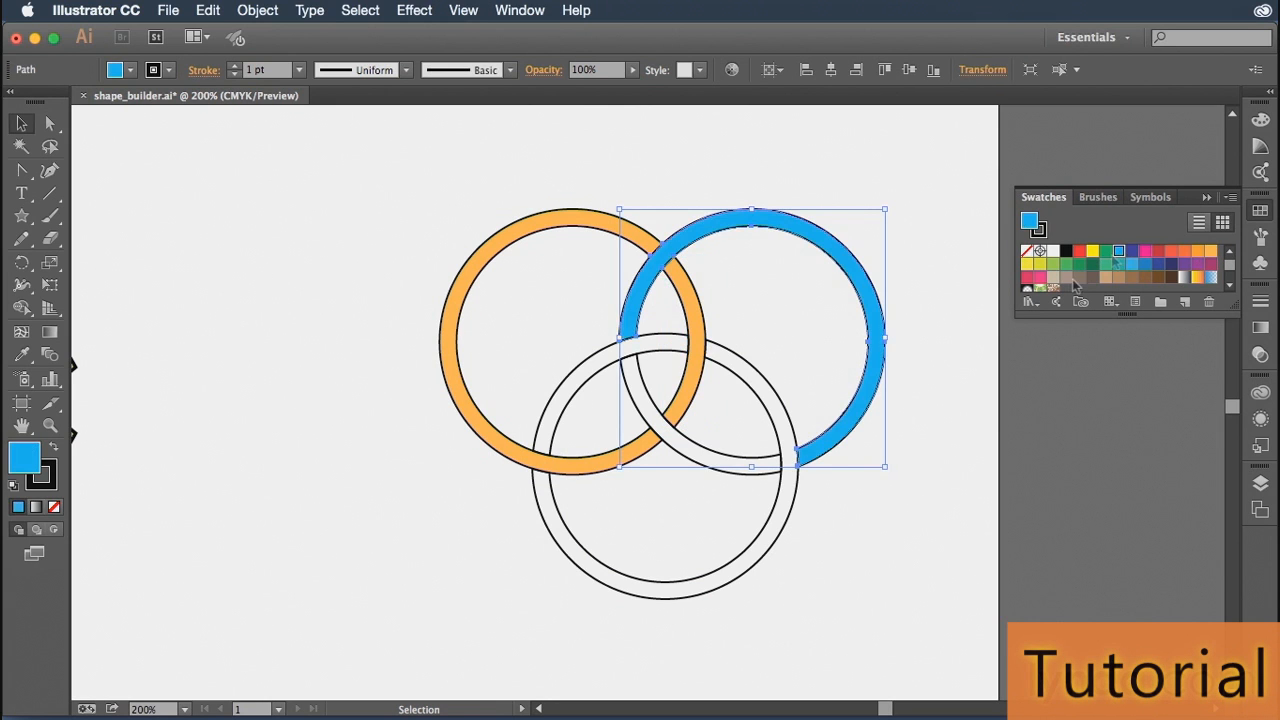
click(640, 407)
click(645, 402)
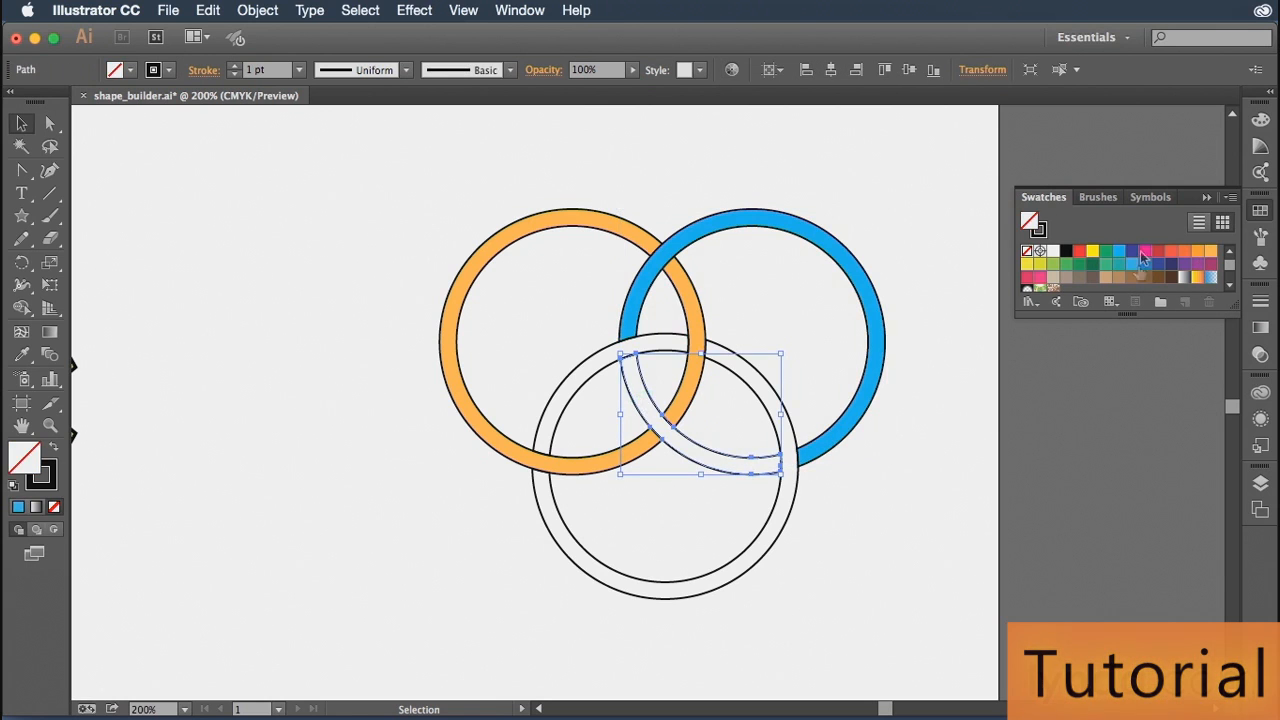
click(1123, 253)
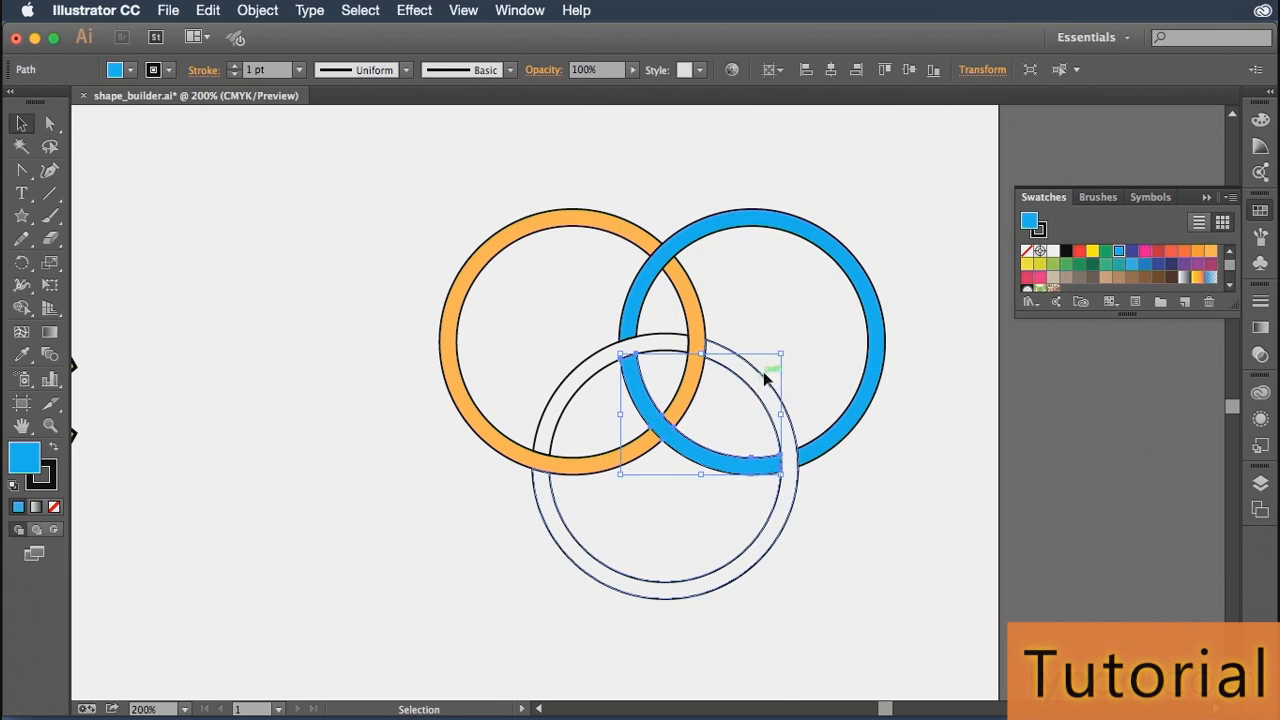
Fill both segments of the bottom ring with the red-orange swatch and deselect.
click(797, 462)
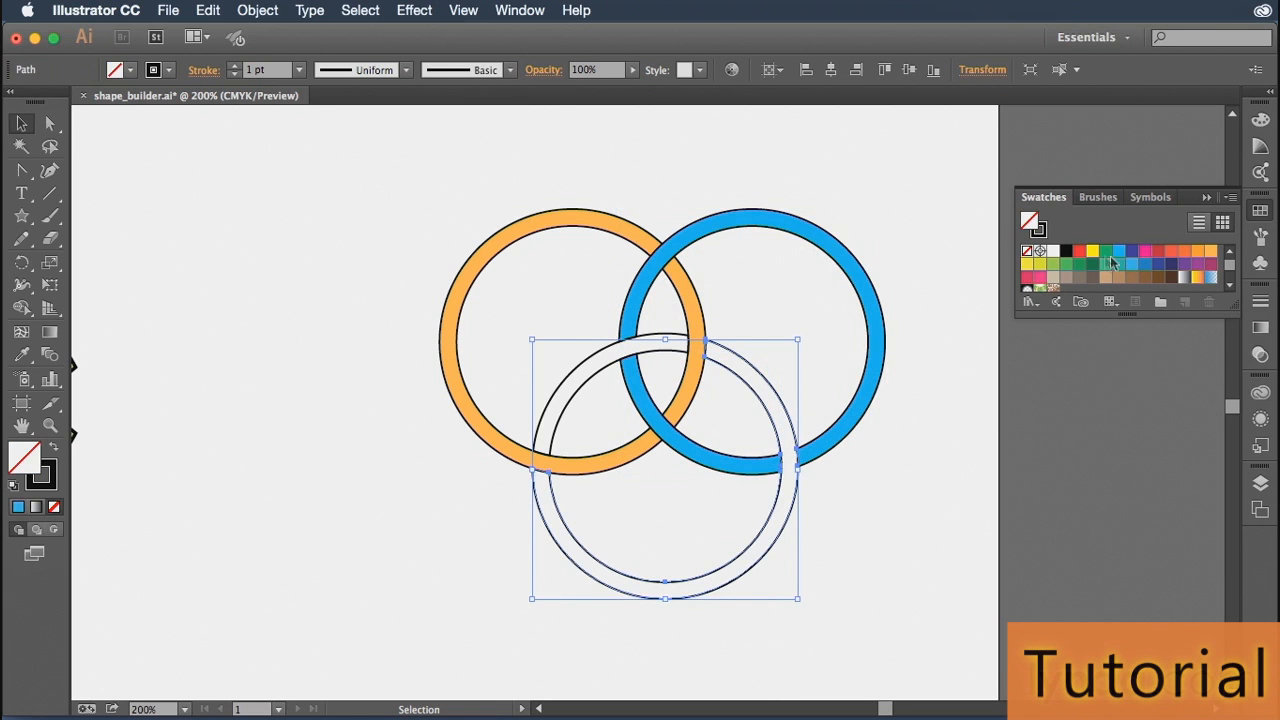
click(1171, 251)
click(577, 398)
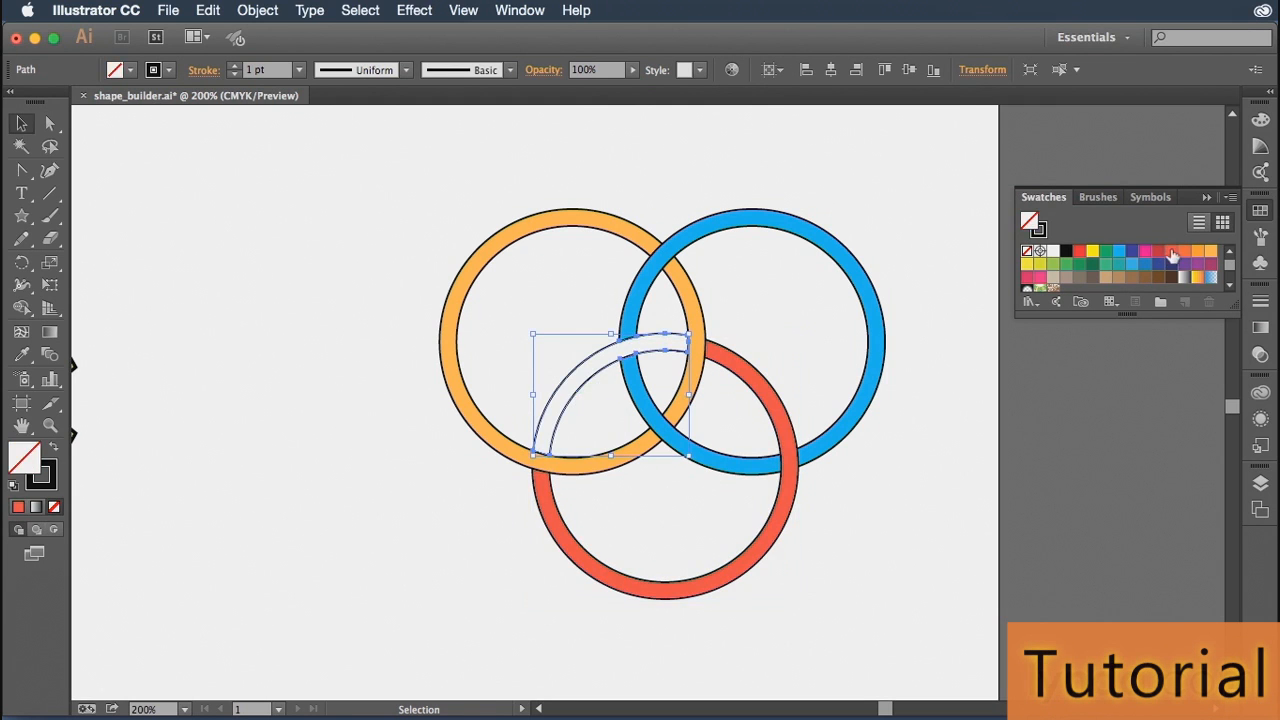
click(903, 586)
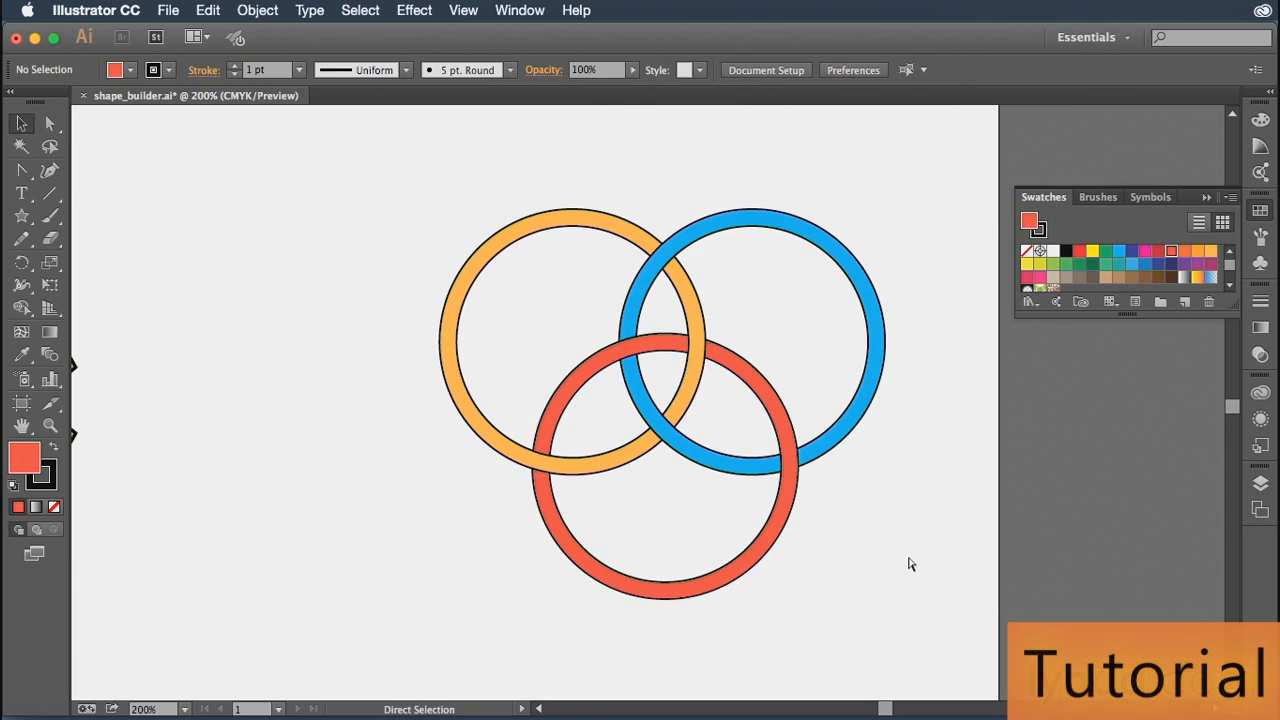
Fit the whole artboard in view to review the arrow, heart, fish and interlocking rings together.
key(super+1)
key(space)
drag(538, 457, 700, 509)
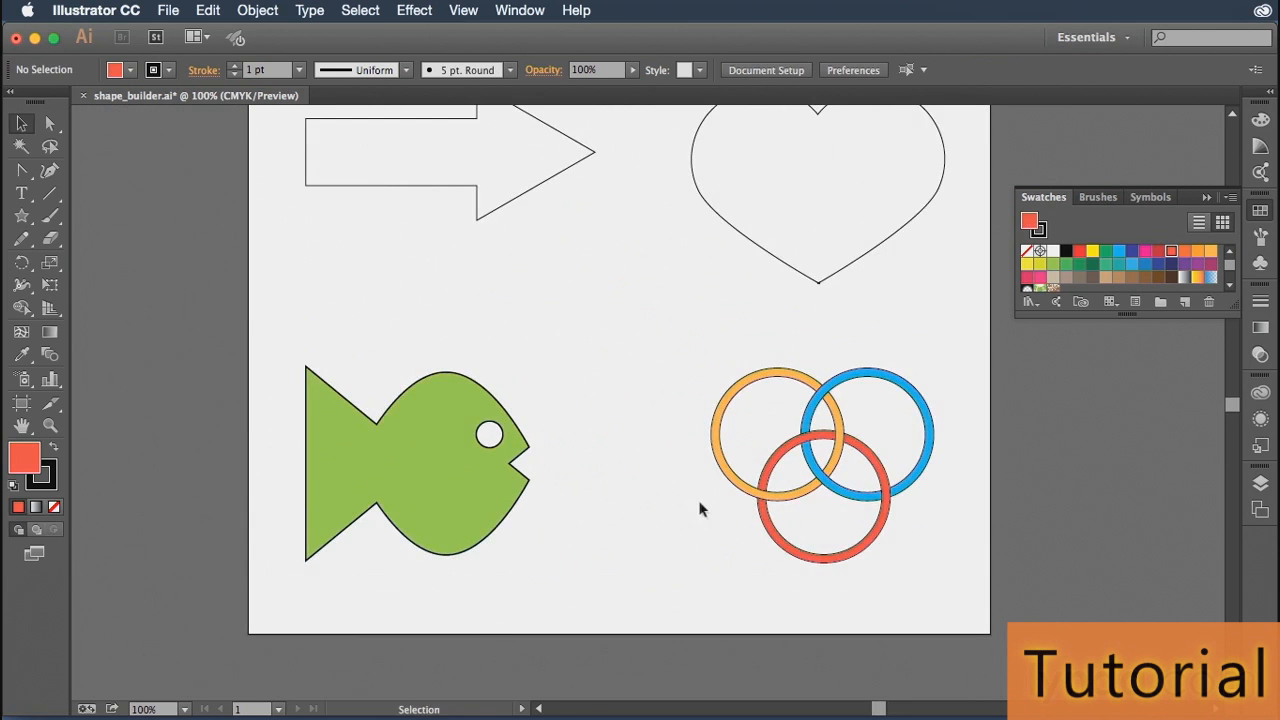
key(super+minus)
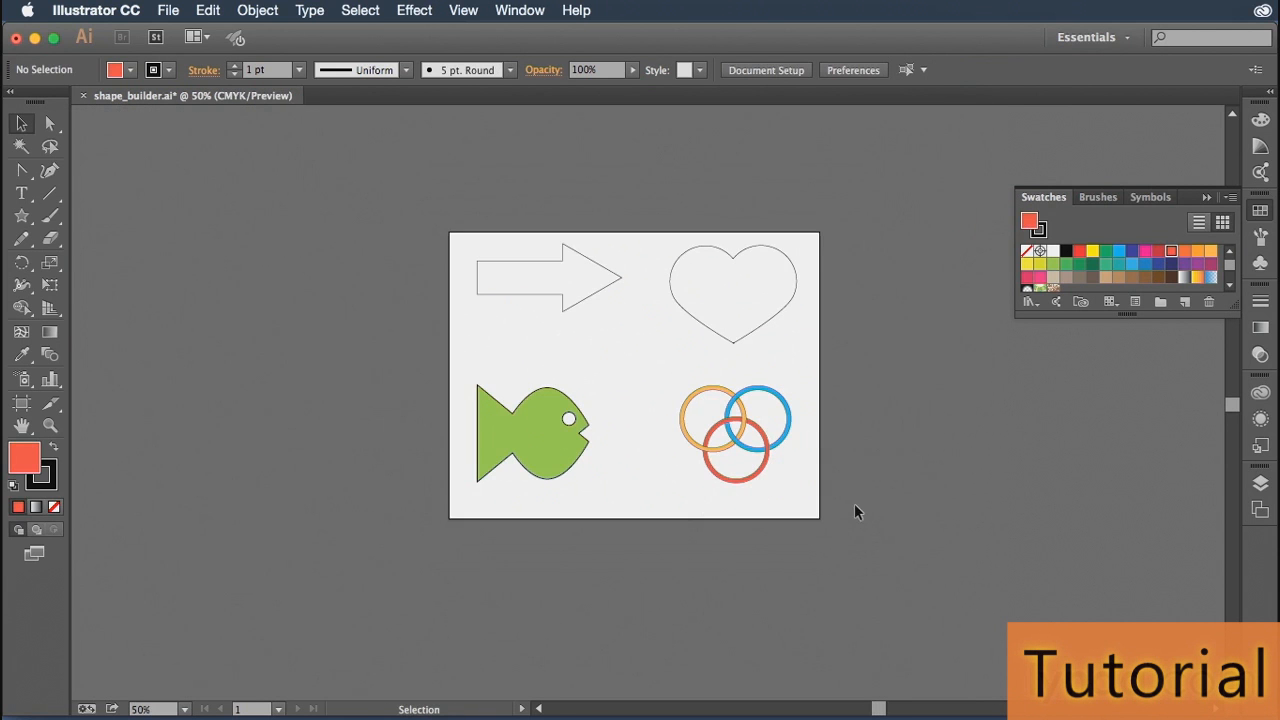
key(super+0)
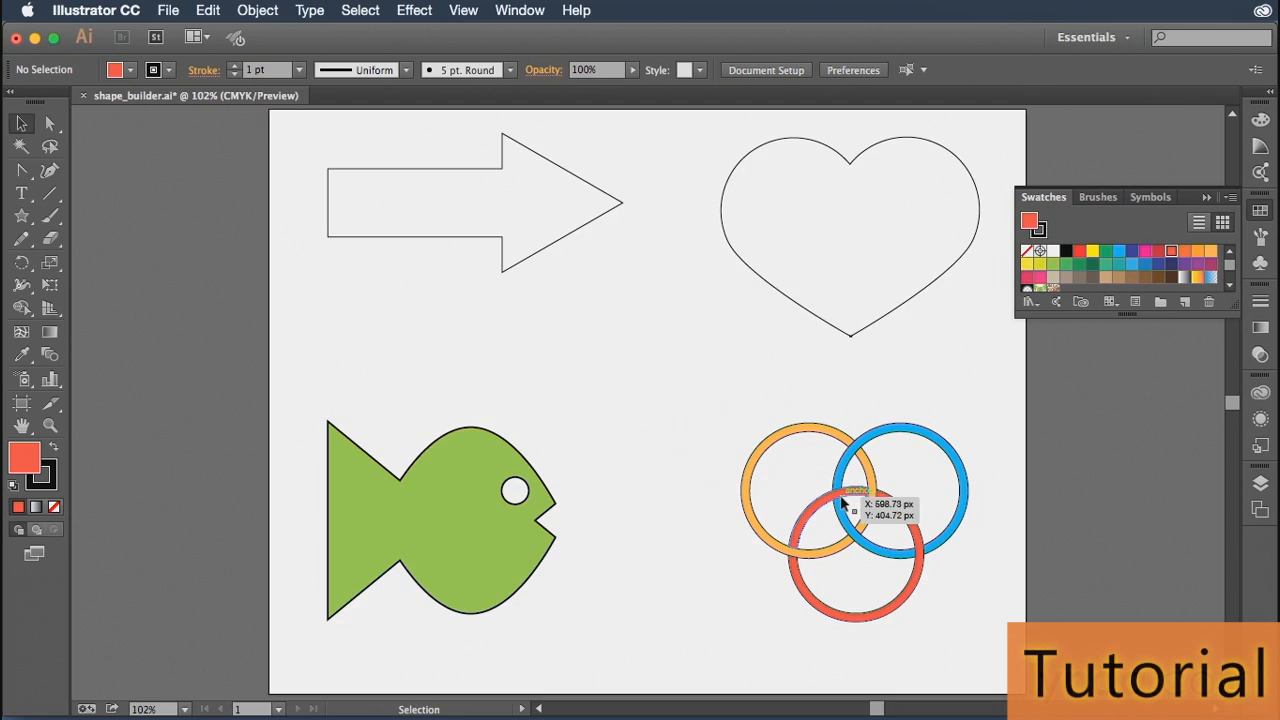